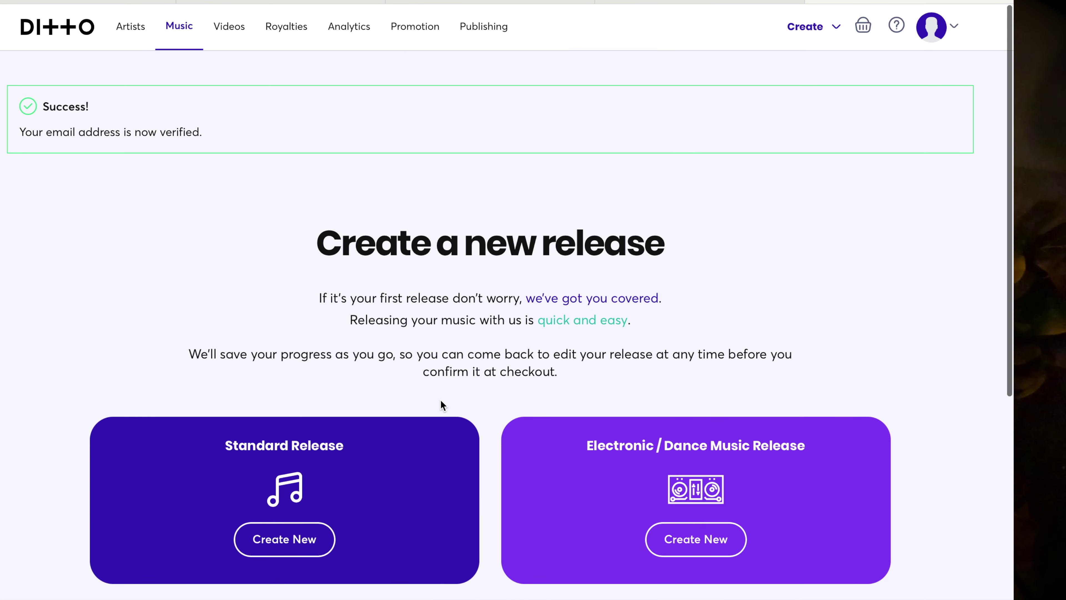
- Create an electronic/dance music release titled "Electronic Mix 1"
{"action": "scroll", "coordinate": [440, 400], "scroll_direction": "down", "scroll_amount": 2}
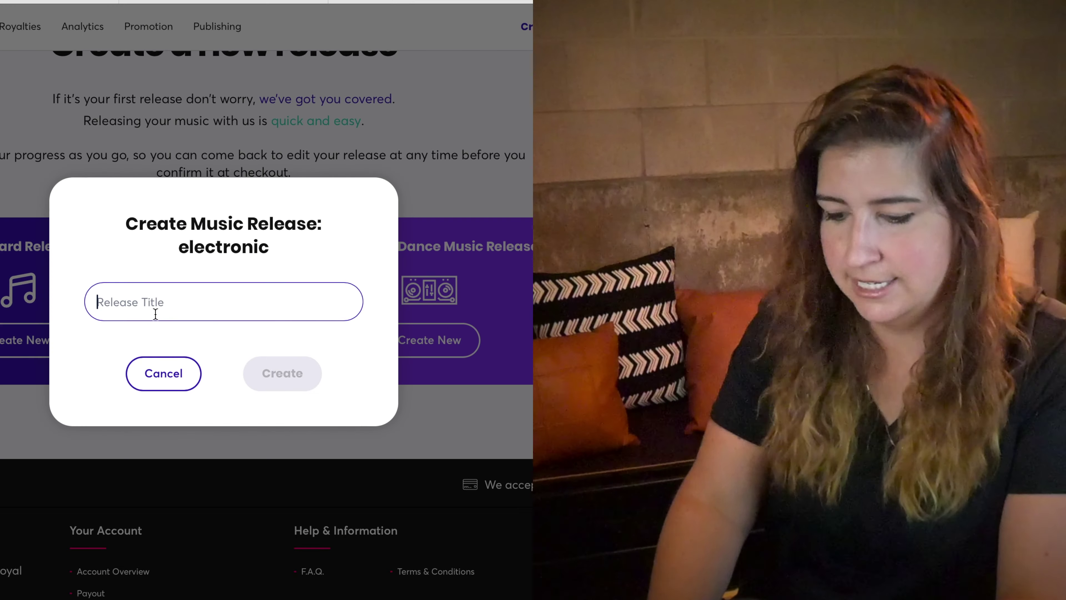
{"action": "type", "text": "Electronic "}
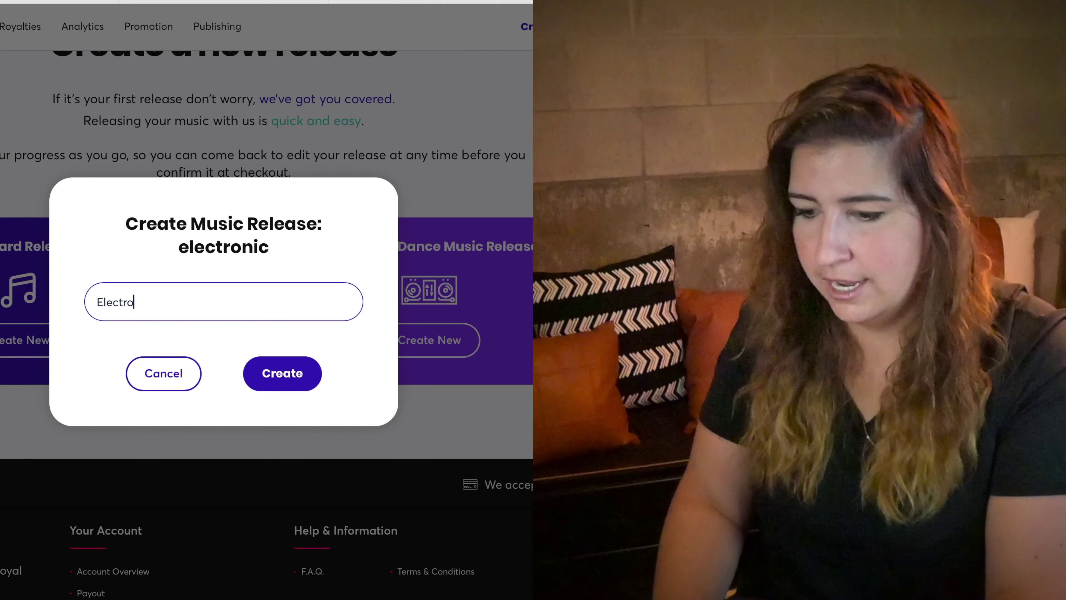
{"action": "type", "text": "Mix 1"}
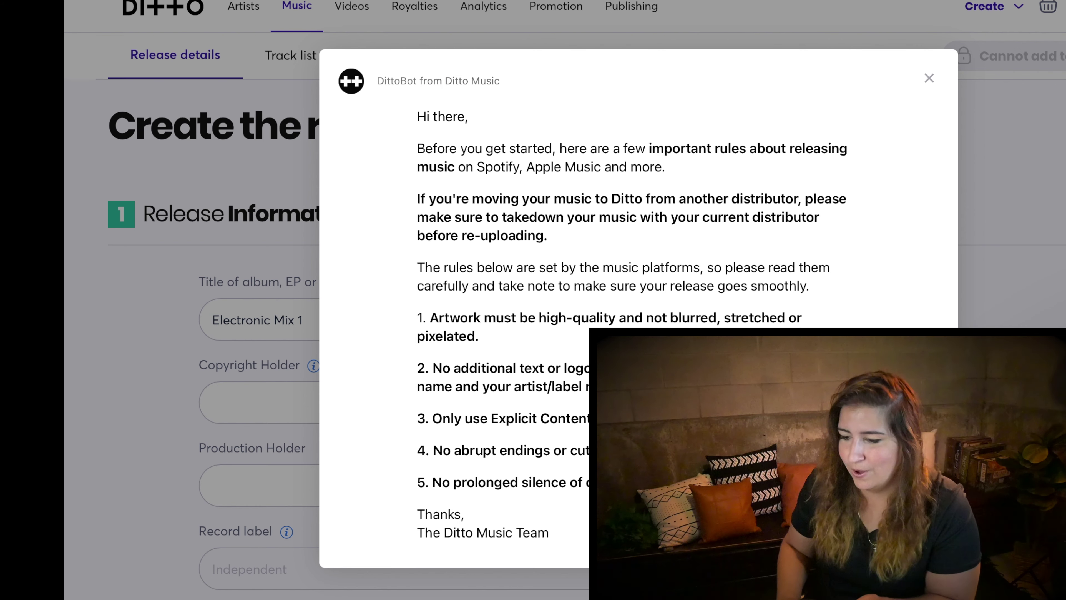
- Read the help notes for the Copyright Holder and Record label fields in the release information
{"action": "scroll", "coordinate": [562, 319], "scroll_direction": "down", "scroll_amount": 1}
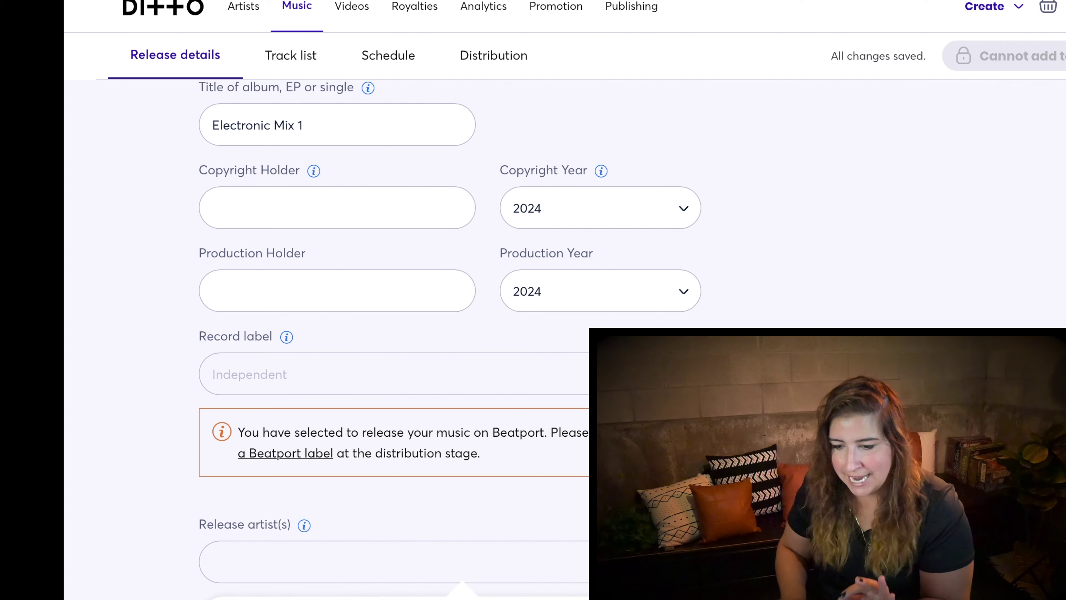
{"action": "left_click", "coordinate": [347, 225]}
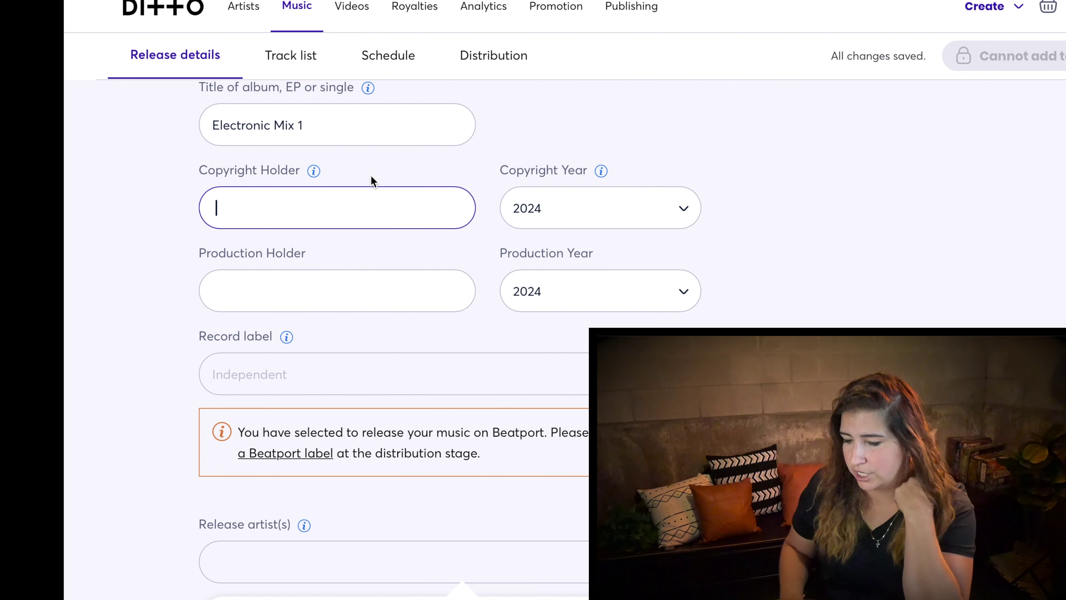
{"action": "left_click", "coordinate": [314, 171]}
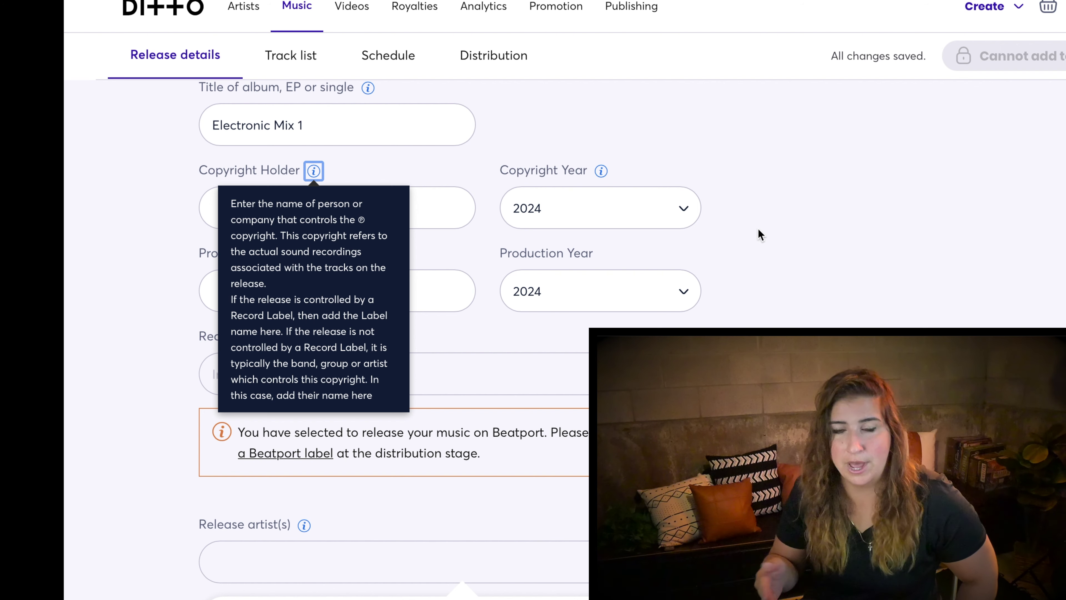
{"action": "left_click", "coordinate": [498, 270]}
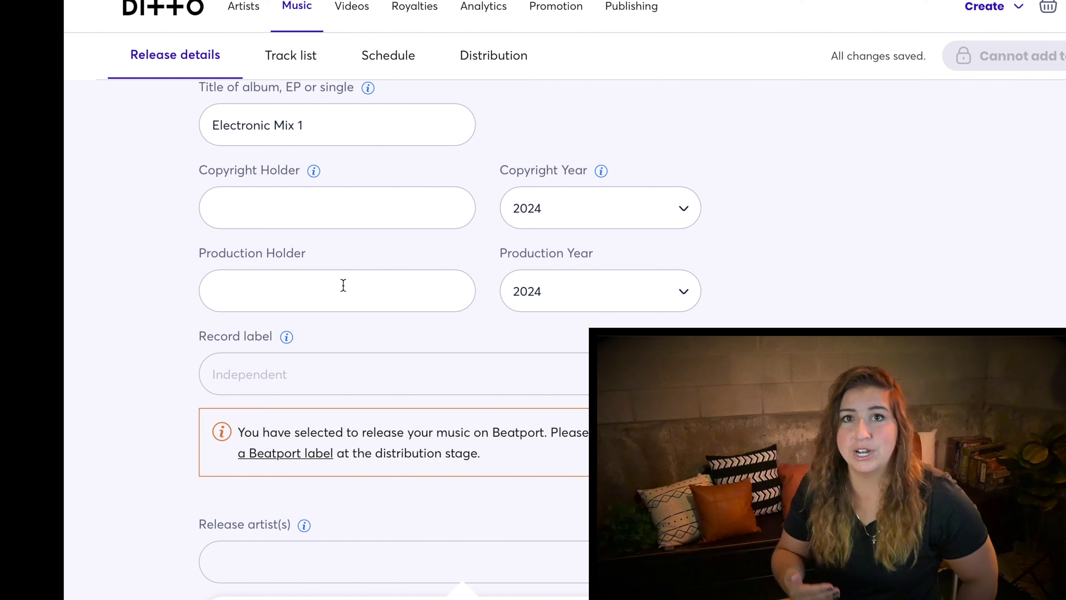
{"action": "left_click", "coordinate": [286, 336]}
{"action": "left_click", "coordinate": [352, 340]}
- Set up the plan artist for the 30-day Starter Free Trial by entering the artist's name
{"action": "scroll", "coordinate": [514, 468], "scroll_direction": "down", "scroll_amount": 5}
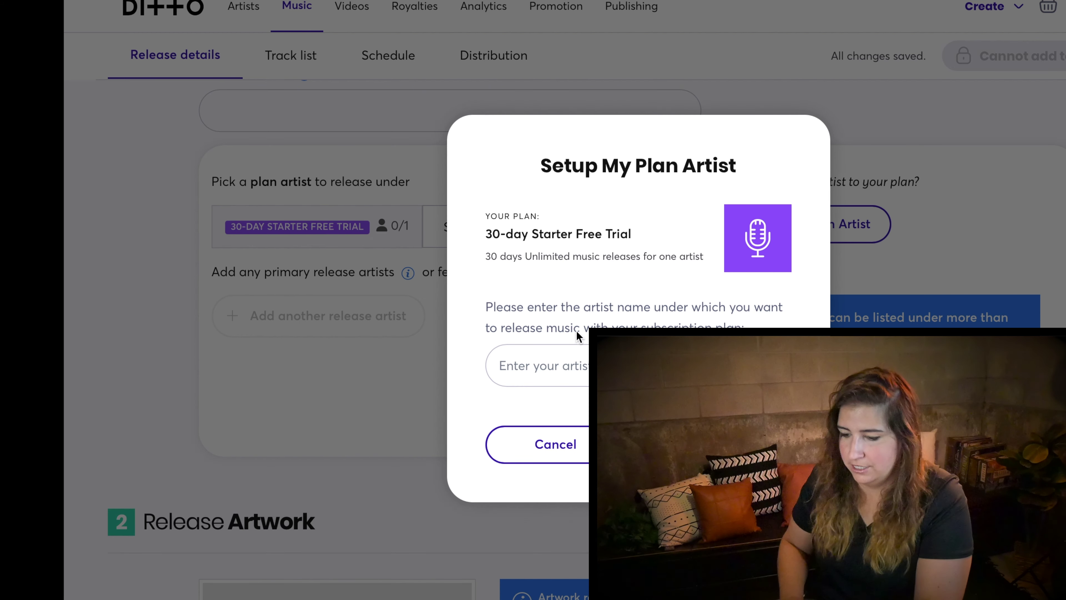
{"action": "left_click", "coordinate": [578, 369]}
{"action": "type", "text": "Kendra"}
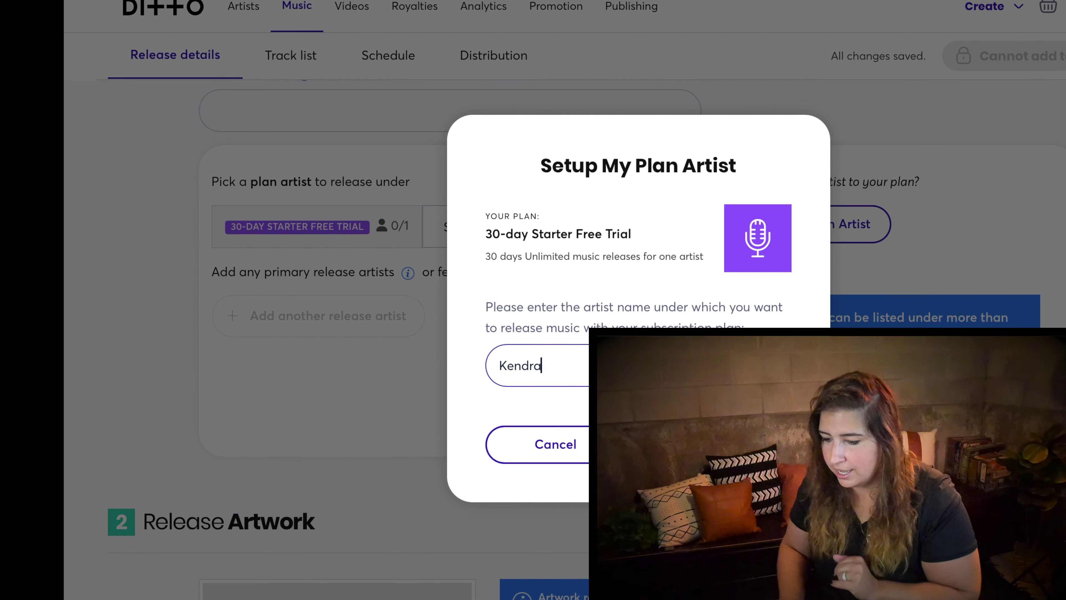
{"action": "key", "text": "Return"}
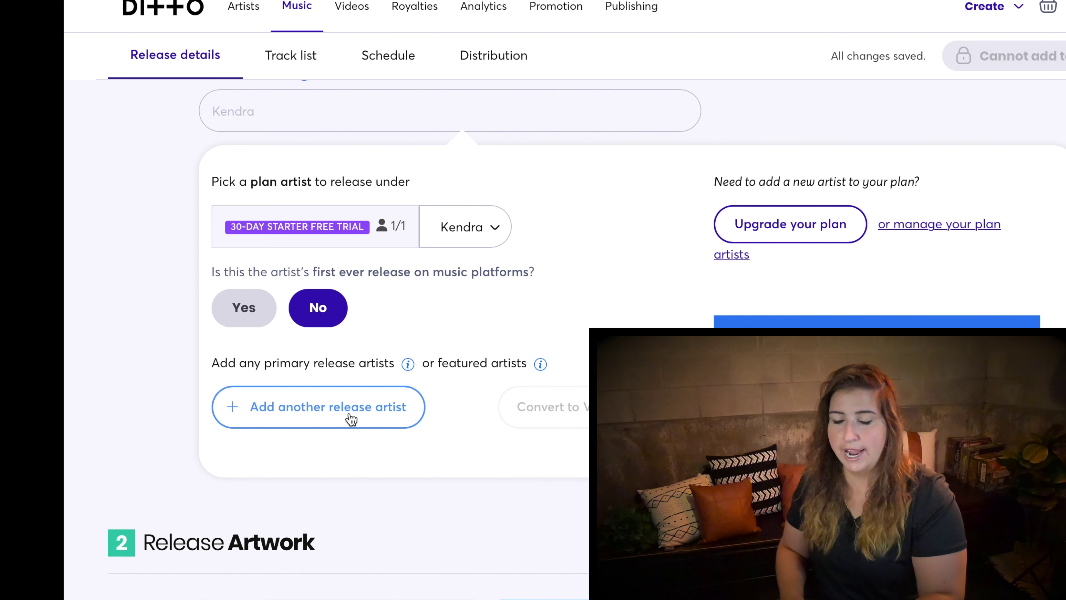
- Add a row for another release artist and open its artist role choices
{"action": "left_click", "coordinate": [352, 419]}
{"action": "scroll", "coordinate": [566, 467], "scroll_direction": "down", "scroll_amount": 5}
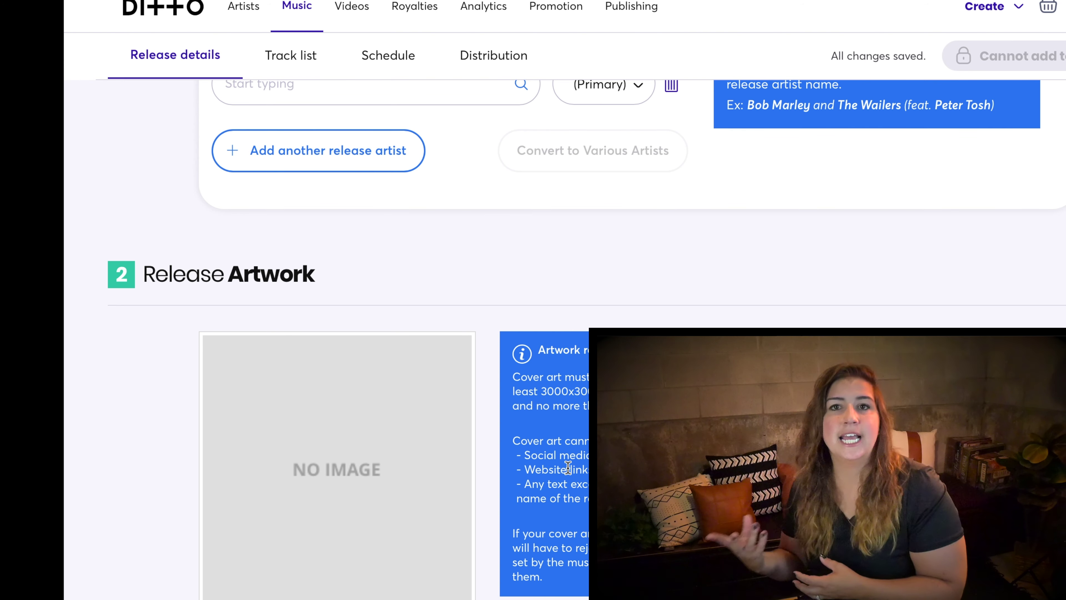
{"action": "scroll", "coordinate": [568, 466], "scroll_direction": "up", "scroll_amount": 3}
{"action": "left_click", "coordinate": [628, 210]}
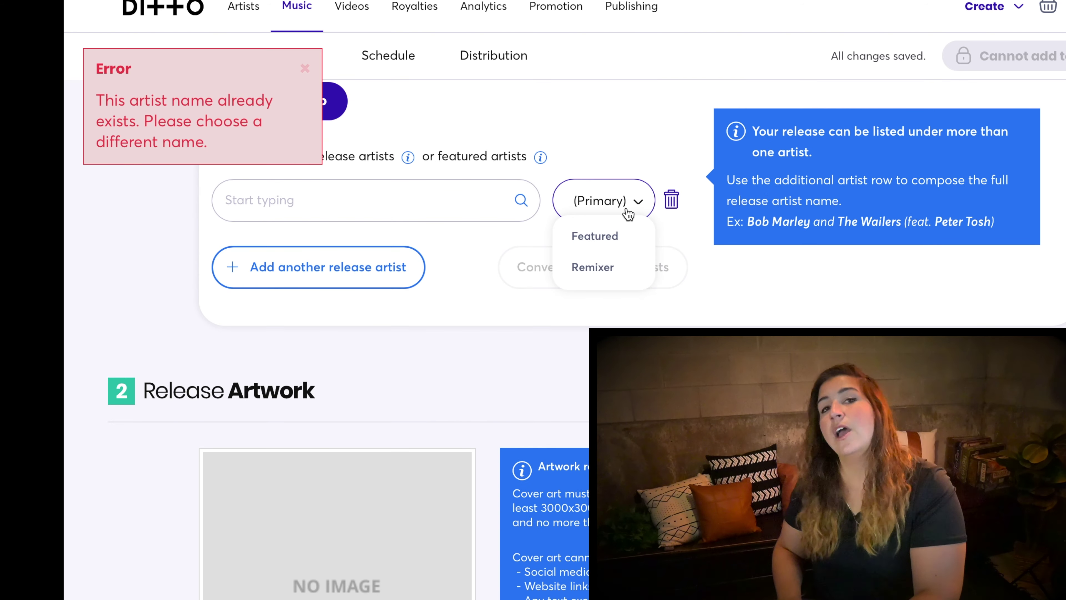
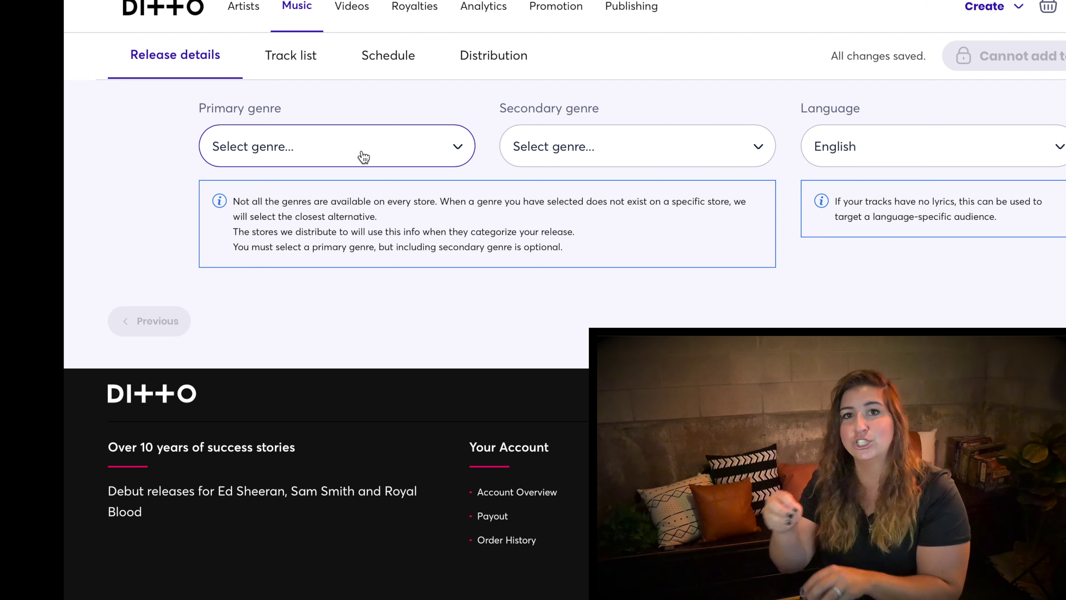
- Set the release's primary genre to DJ Tools
{"action": "left_click", "coordinate": [364, 157]}
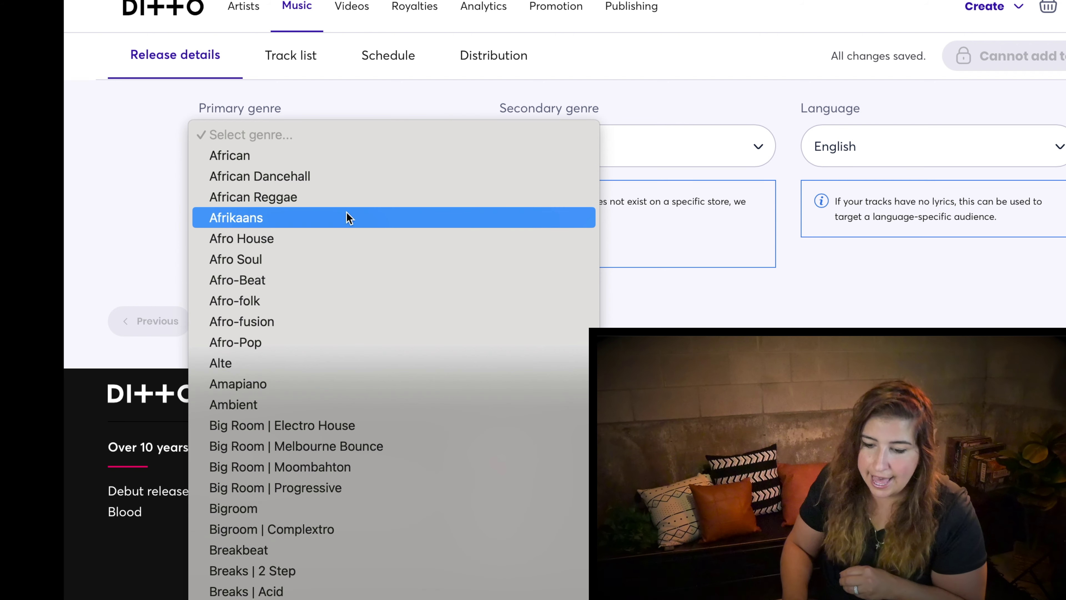
{"action": "scroll", "coordinate": [347, 202], "scroll_direction": "down", "scroll_amount": 4}
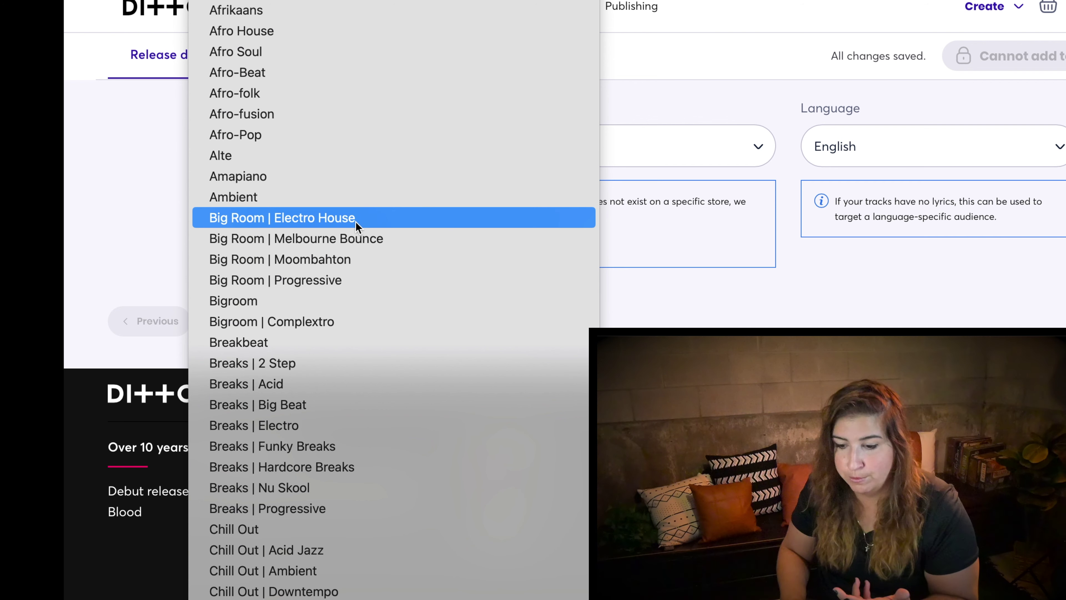
{"action": "scroll", "coordinate": [489, 381], "scroll_direction": "down", "scroll_amount": 3}
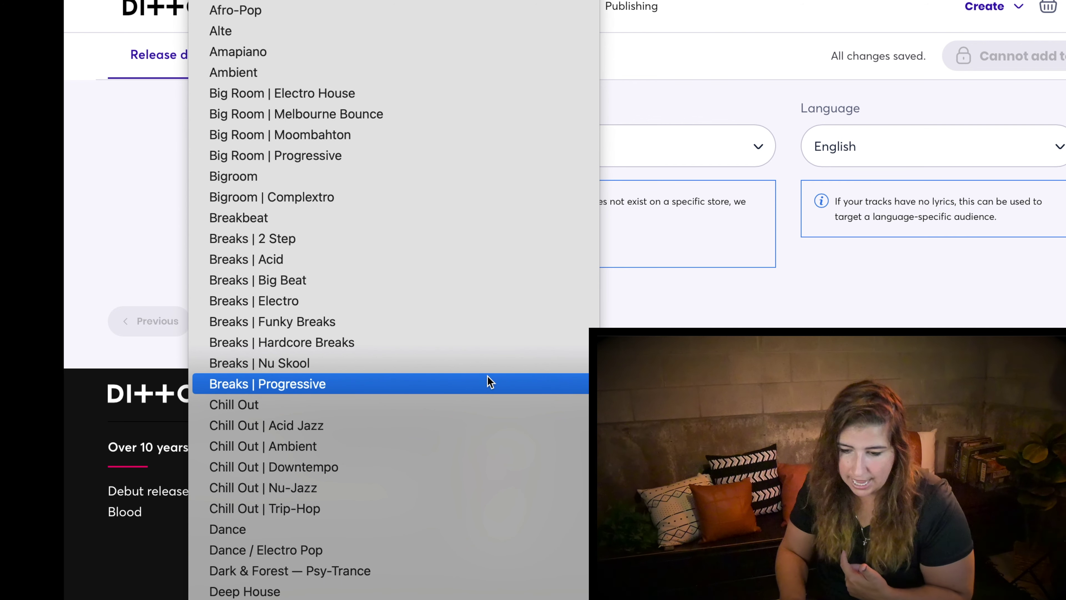
{"action": "scroll", "coordinate": [480, 403], "scroll_direction": "down", "scroll_amount": 4}
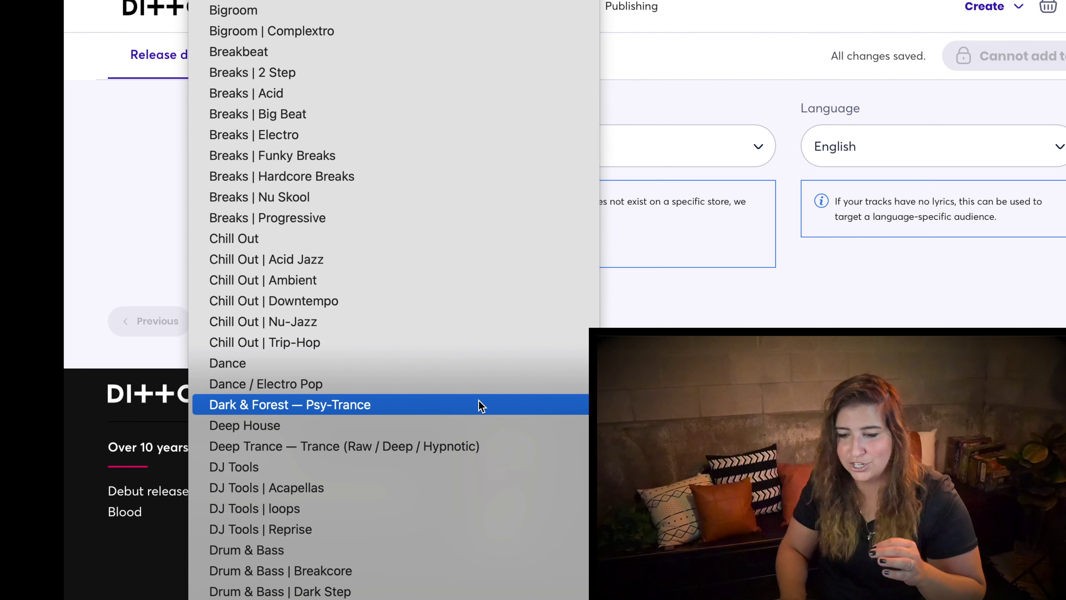
{"action": "scroll", "coordinate": [480, 406], "scroll_direction": "down", "scroll_amount": 1}
{"action": "scroll", "coordinate": [481, 406], "scroll_direction": "down", "scroll_amount": 2}
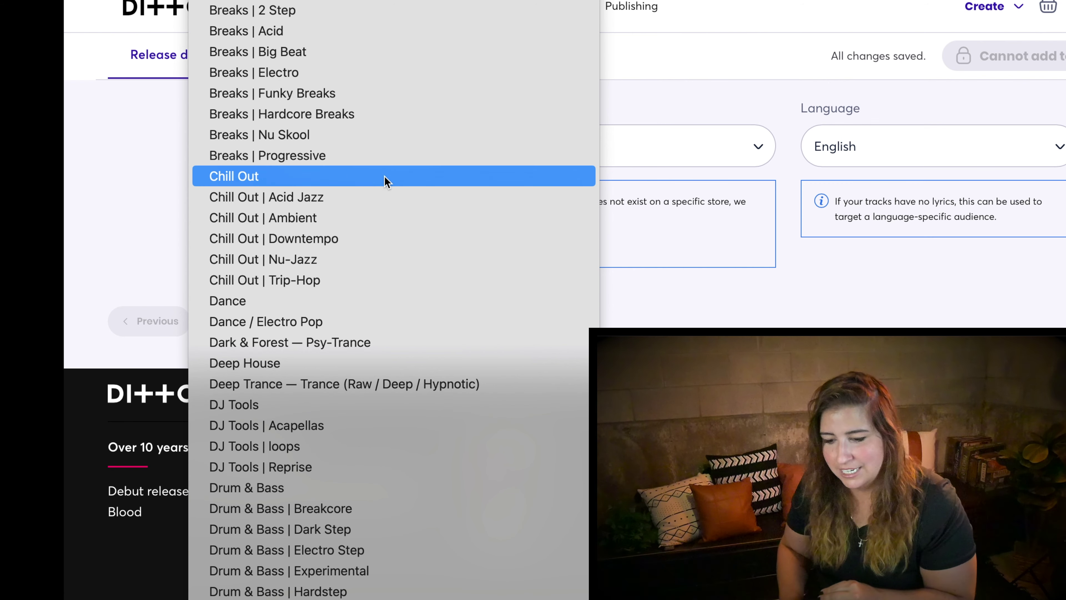
{"action": "left_click", "coordinate": [248, 407]}
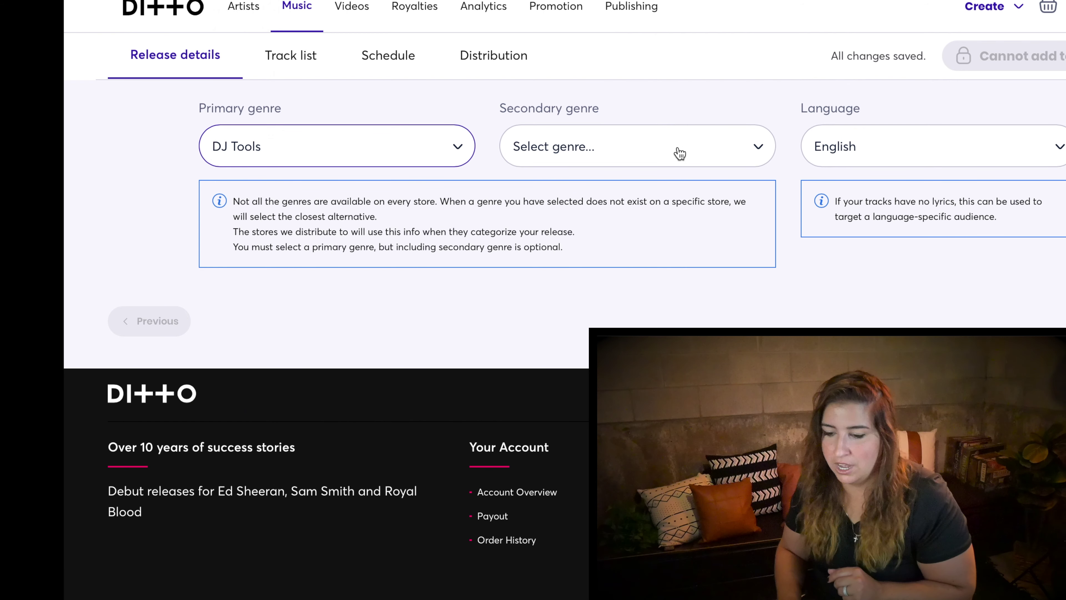
{"action": "left_click", "coordinate": [679, 155]}
{"action": "type", "text": "amb"}
{"action": "scroll", "coordinate": [697, 383], "scroll_direction": "down", "scroll_amount": 20}
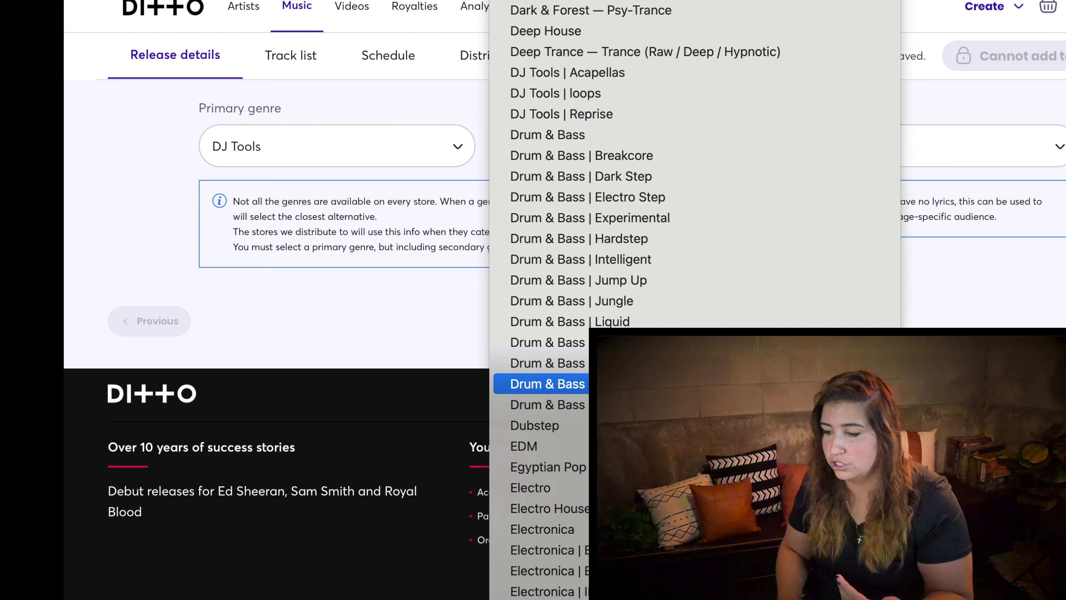
{"action": "left_click", "coordinate": [1033, 144]}
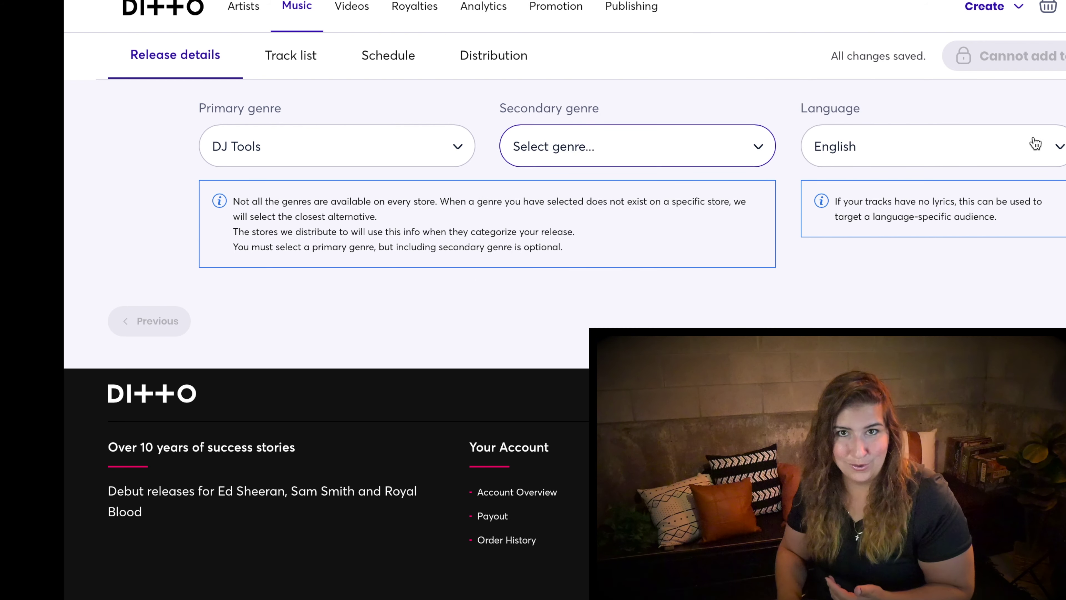
- Proceed to the Track list stage and review the audio file requirements, the pre-release checklist and the copyrighted materials options
{"action": "scroll", "coordinate": [736, 298], "scroll_direction": "down", "scroll_amount": 2}
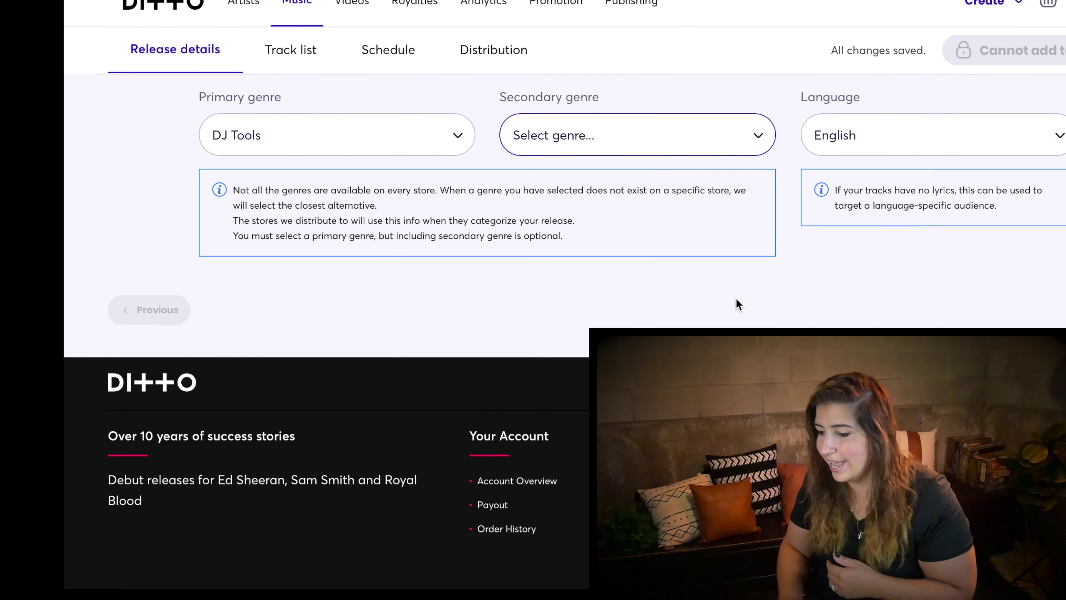
{"action": "left_click", "coordinate": [1061, 316]}
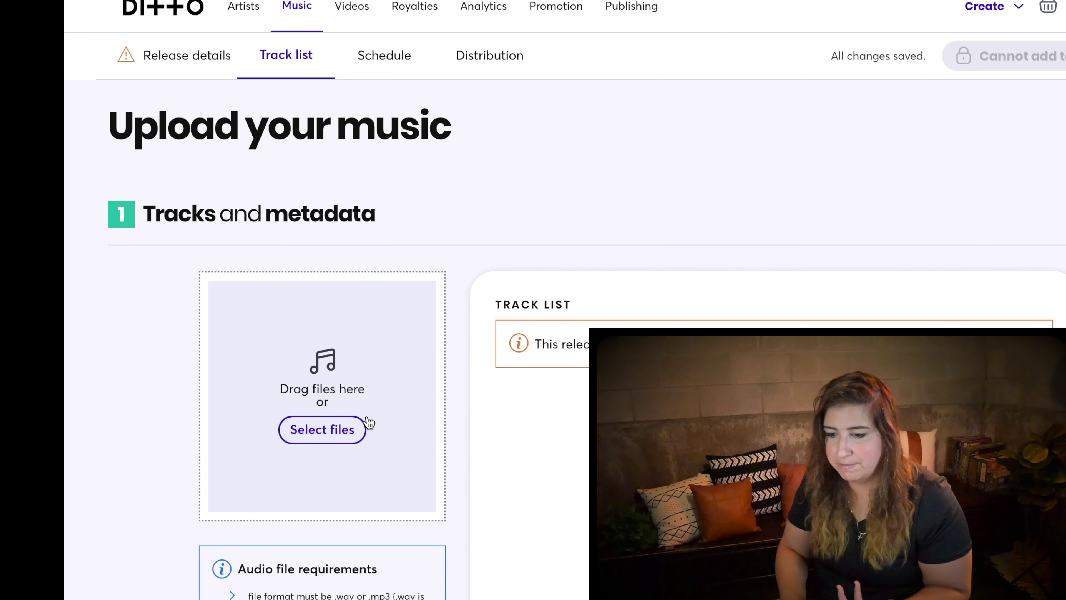
{"action": "scroll", "coordinate": [369, 421], "scroll_direction": "down", "scroll_amount": 2}
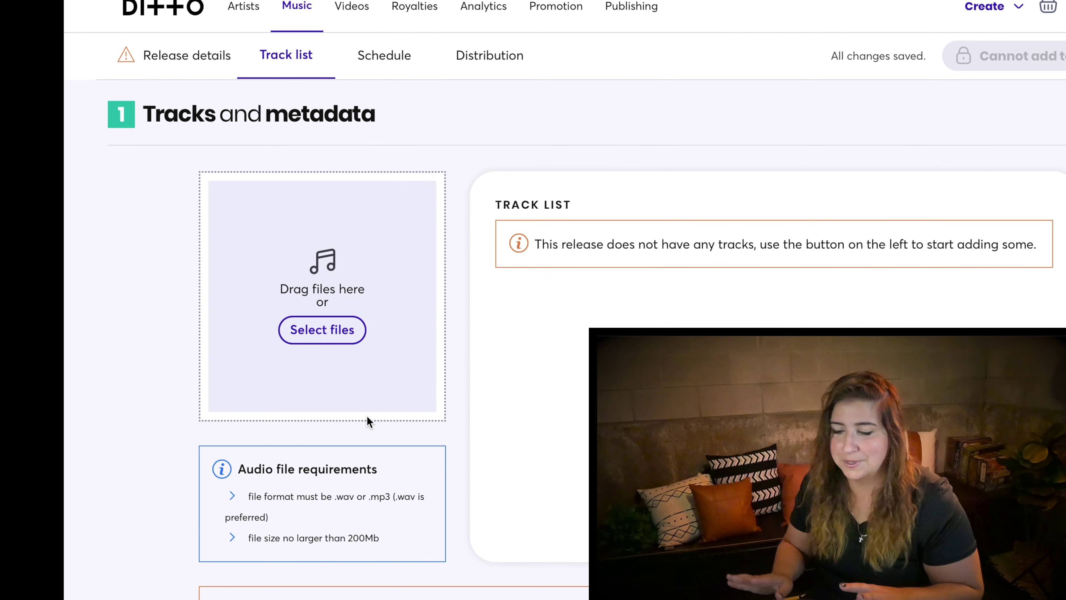
{"action": "scroll", "coordinate": [366, 416], "scroll_direction": "down", "scroll_amount": 2}
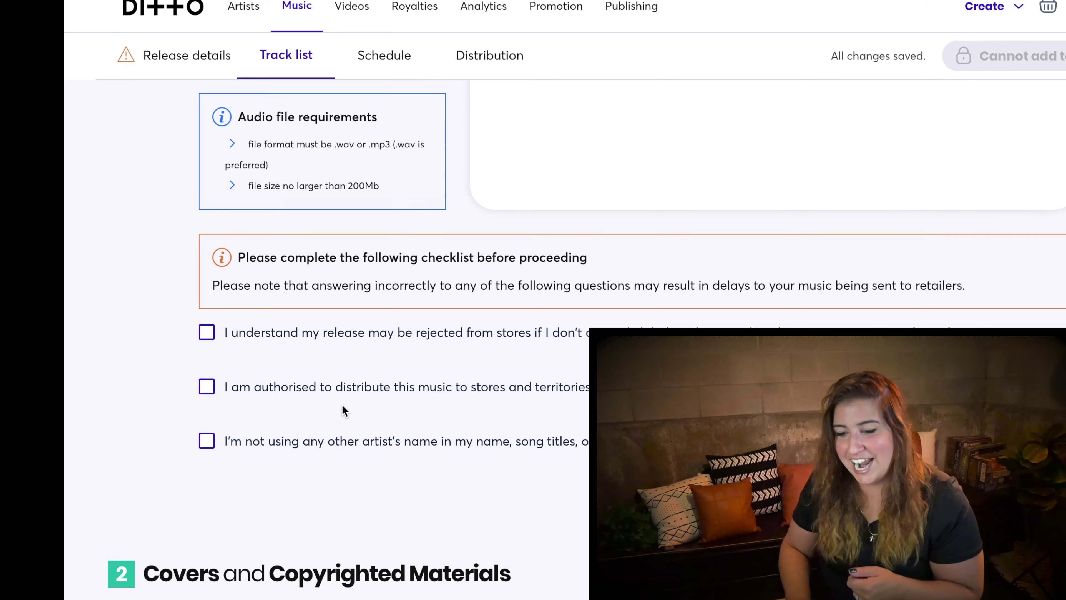
{"action": "scroll", "coordinate": [343, 405], "scroll_direction": "down", "scroll_amount": 1}
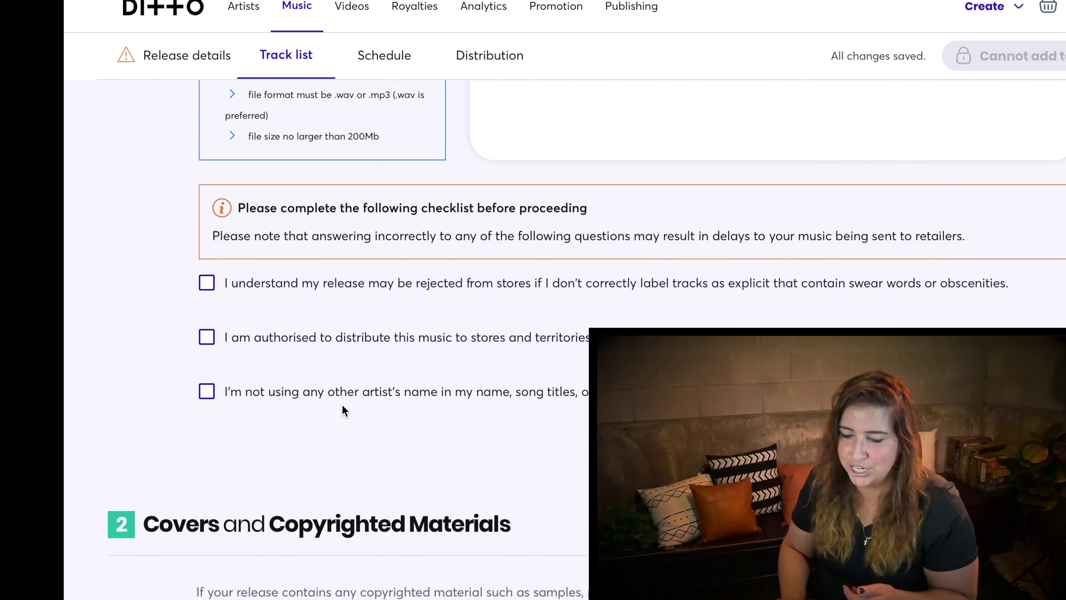
{"action": "scroll", "coordinate": [342, 405], "scroll_direction": "down", "scroll_amount": 1}
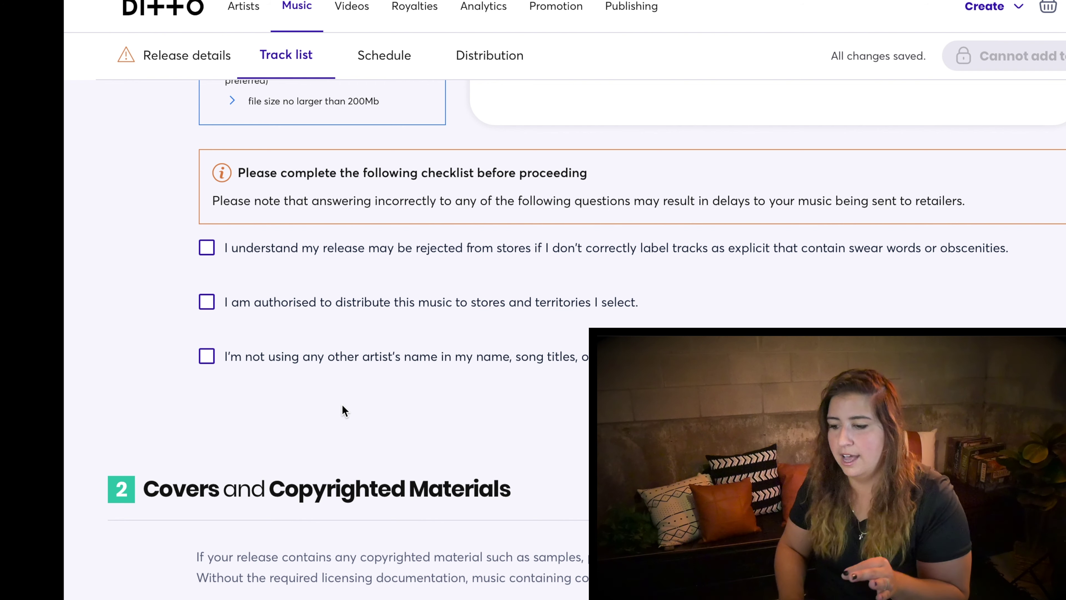
{"action": "scroll", "coordinate": [342, 404], "scroll_direction": "down", "scroll_amount": 1}
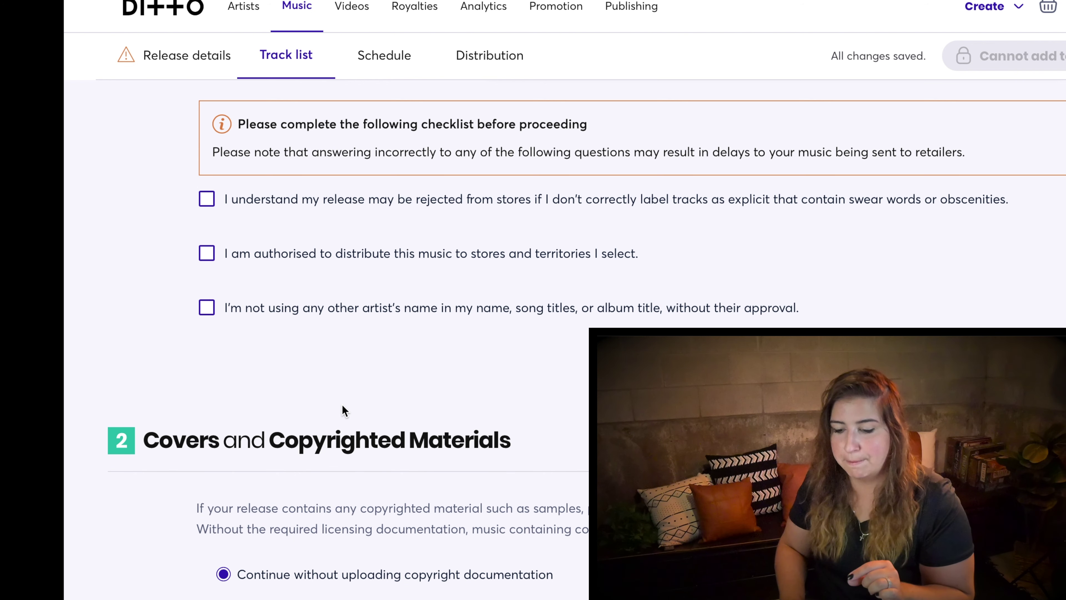
{"action": "scroll", "coordinate": [342, 406], "scroll_direction": "down", "scroll_amount": 4}
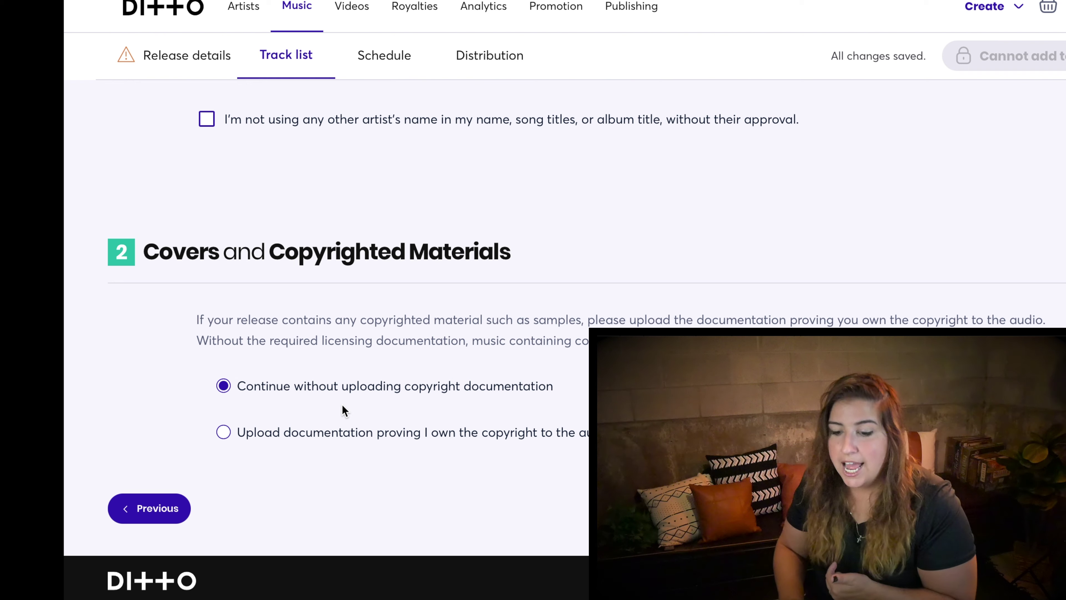
{"action": "scroll", "coordinate": [343, 406], "scroll_direction": "down", "scroll_amount": 1}
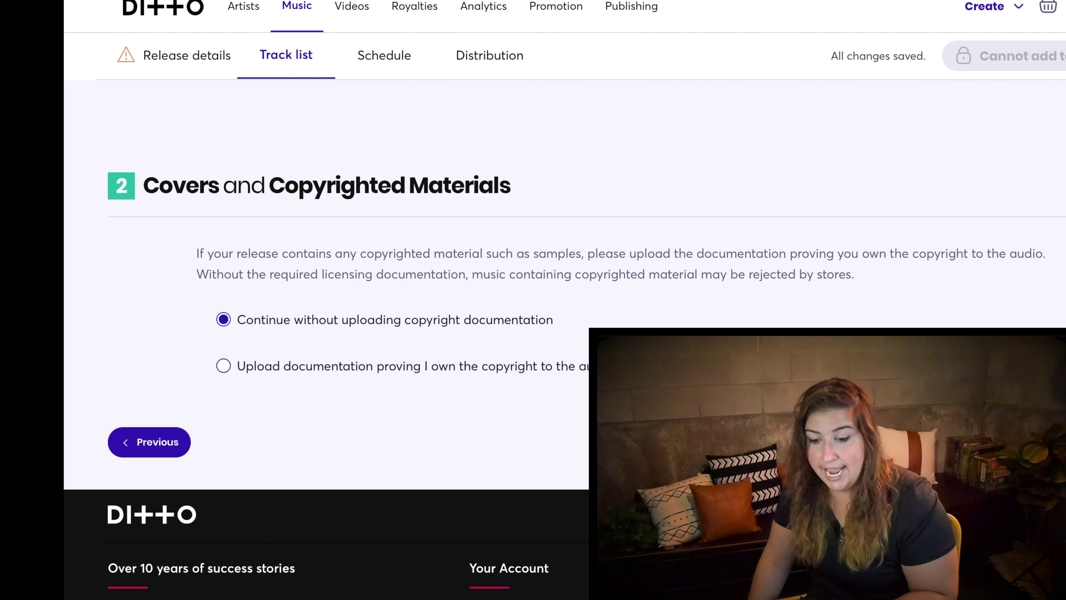
- Show the upload area for copyright documentation and switch back to continuing without uploading it
{"action": "left_click", "coordinate": [238, 369]}
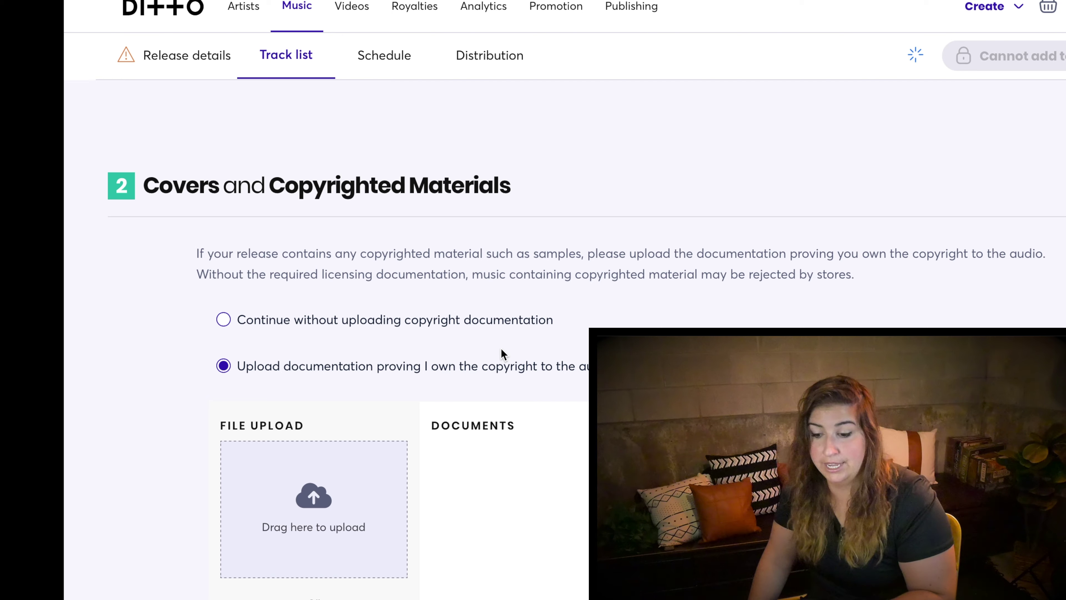
{"action": "scroll", "coordinate": [504, 355], "scroll_direction": "down", "scroll_amount": 3}
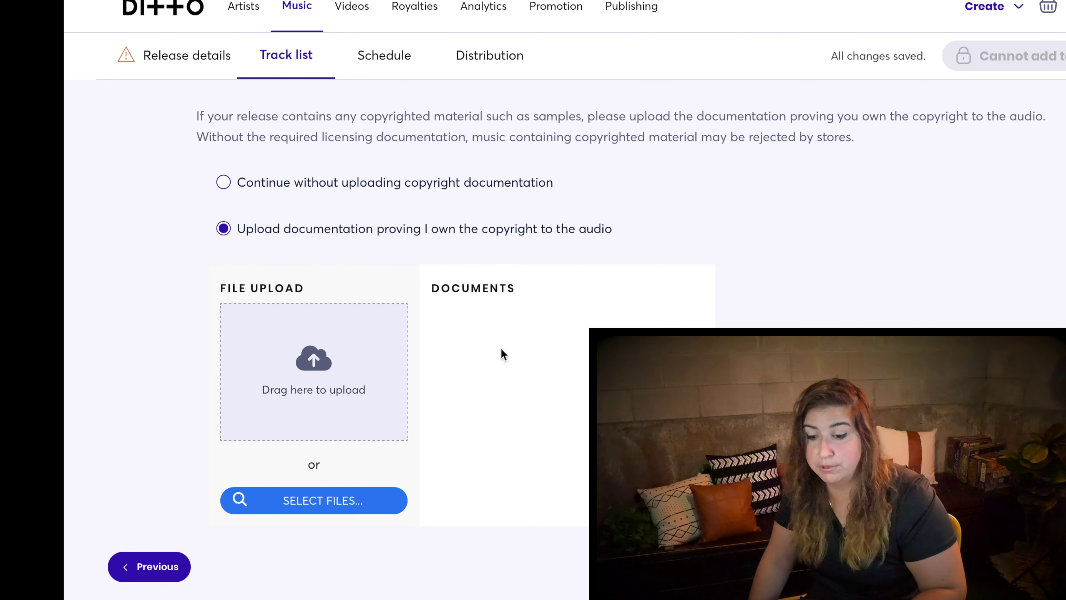
{"action": "left_click", "coordinate": [223, 182]}
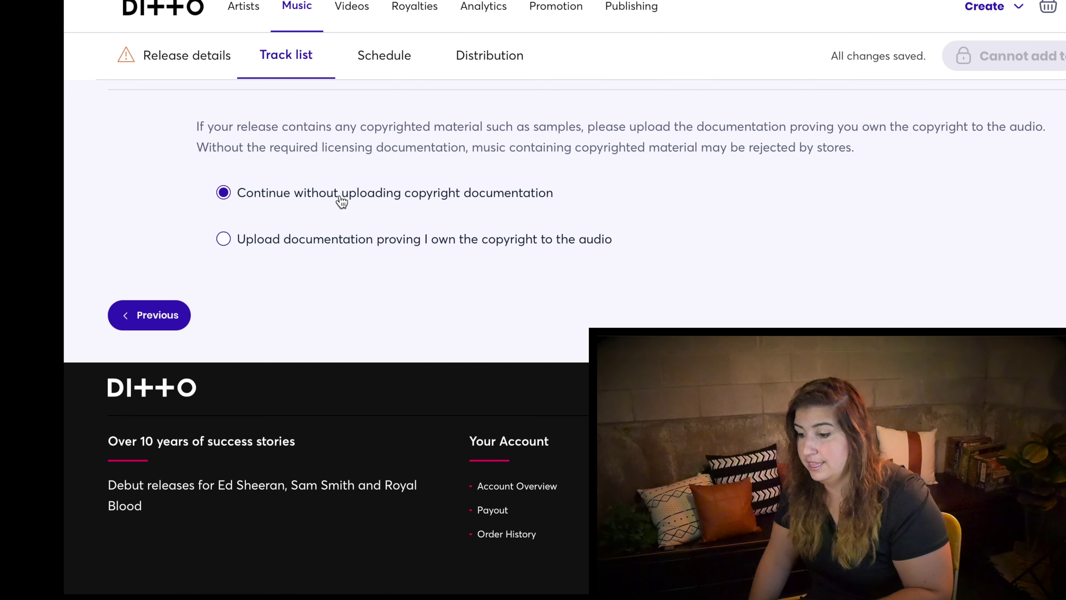
- Proceed to the Schedule stage and review the release date options and calendar
{"action": "left_click", "coordinate": [1062, 315]}
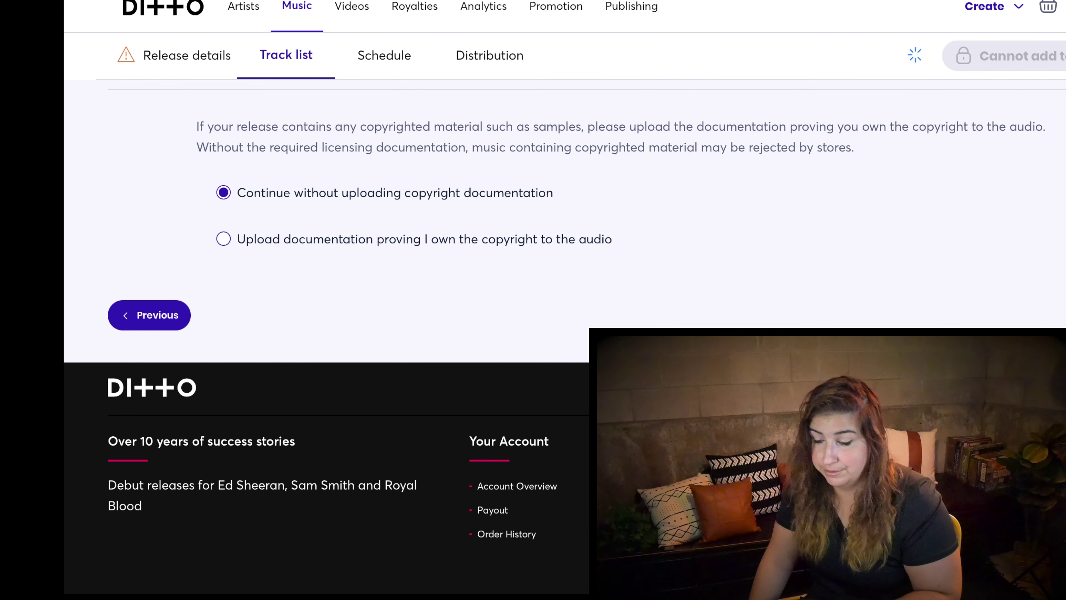
{"action": "scroll", "coordinate": [565, 340], "scroll_direction": "down", "scroll_amount": 3}
{"action": "scroll", "coordinate": [565, 339], "scroll_direction": "down", "scroll_amount": 3}
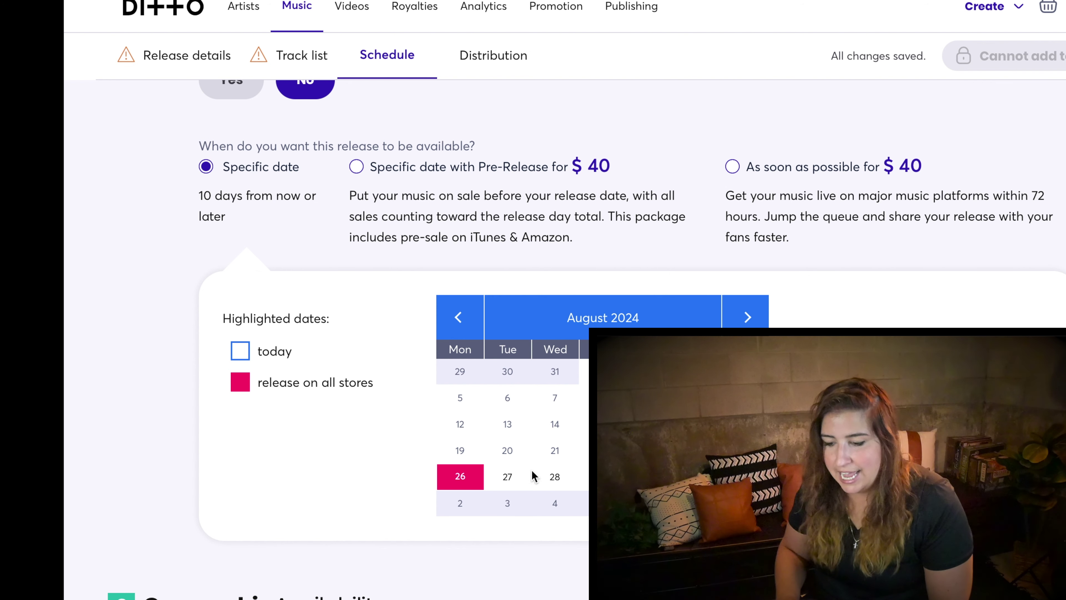
- Pick August 28, 2024 as the release date, and change the availability to a specific date with Pre-Release
{"action": "left_click", "coordinate": [537, 477]}
{"action": "left_click", "coordinate": [357, 166]}
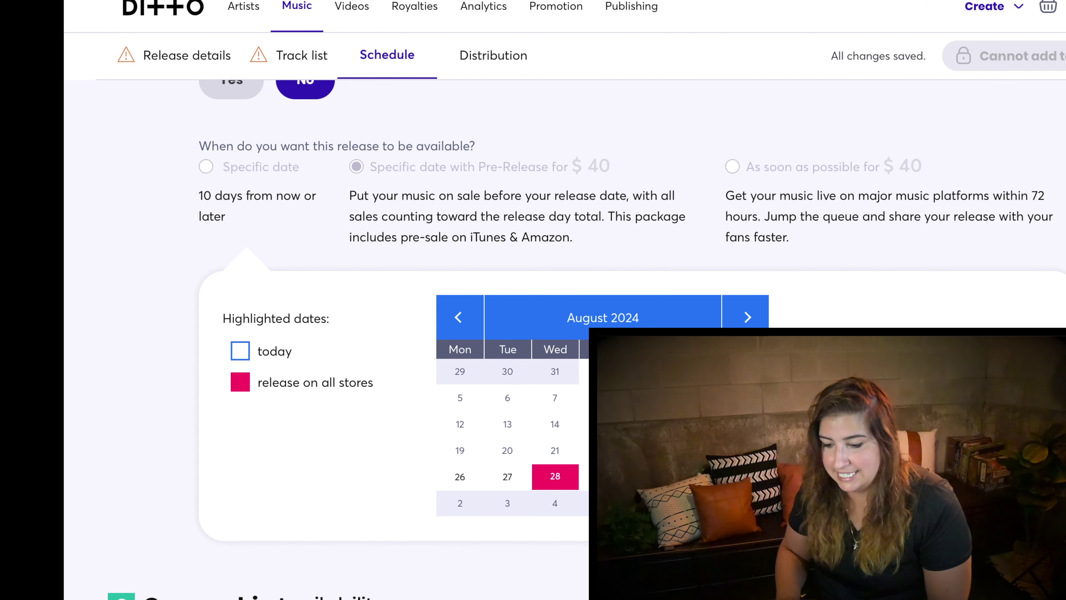
{"action": "left_click", "coordinate": [697, 476]}
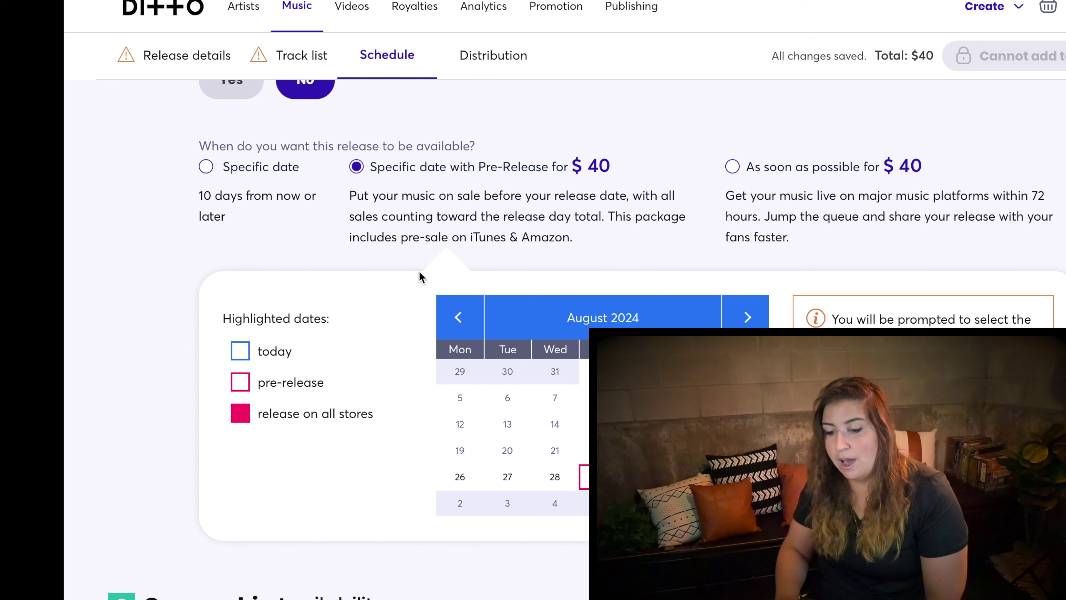
{"action": "left_click", "coordinate": [458, 318]}
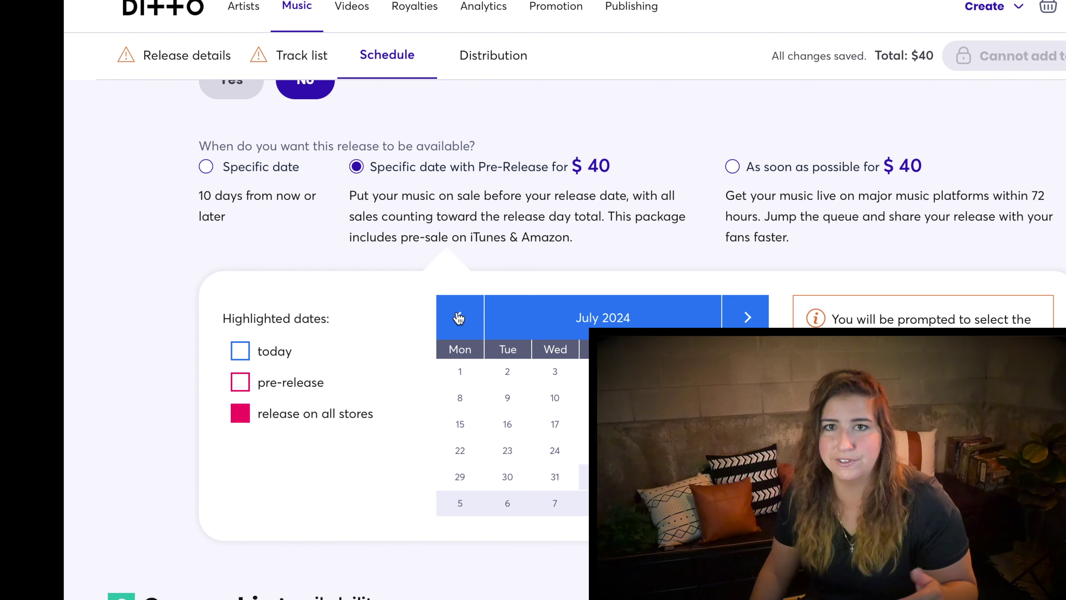
- Register the release for the Worldwide charts and proceed to the Distribution stage
{"action": "scroll", "coordinate": [459, 318], "scroll_direction": "down", "scroll_amount": 10}
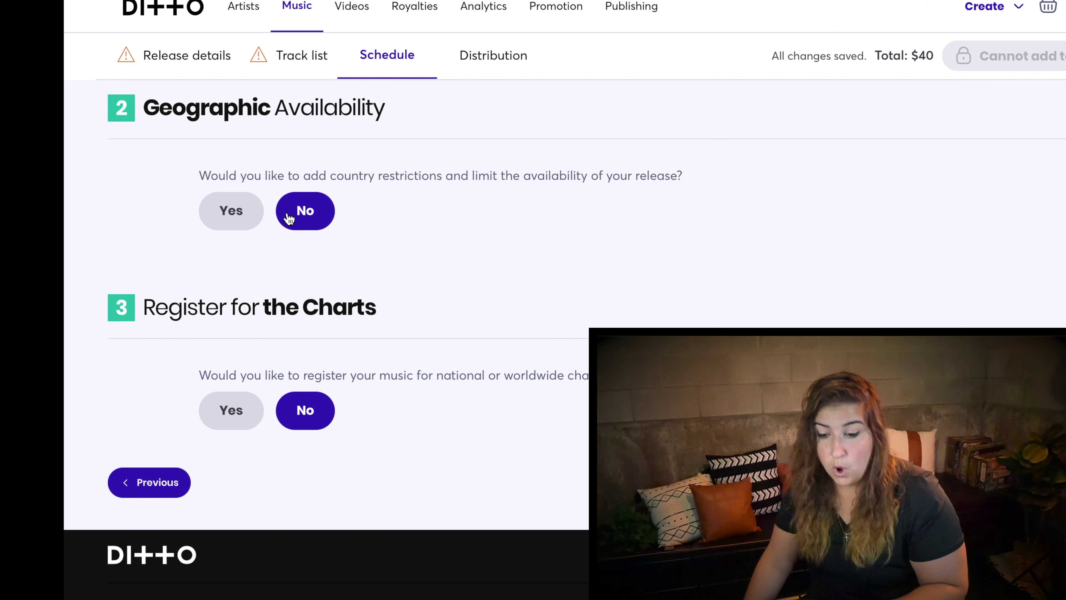
{"action": "left_click", "coordinate": [237, 412]}
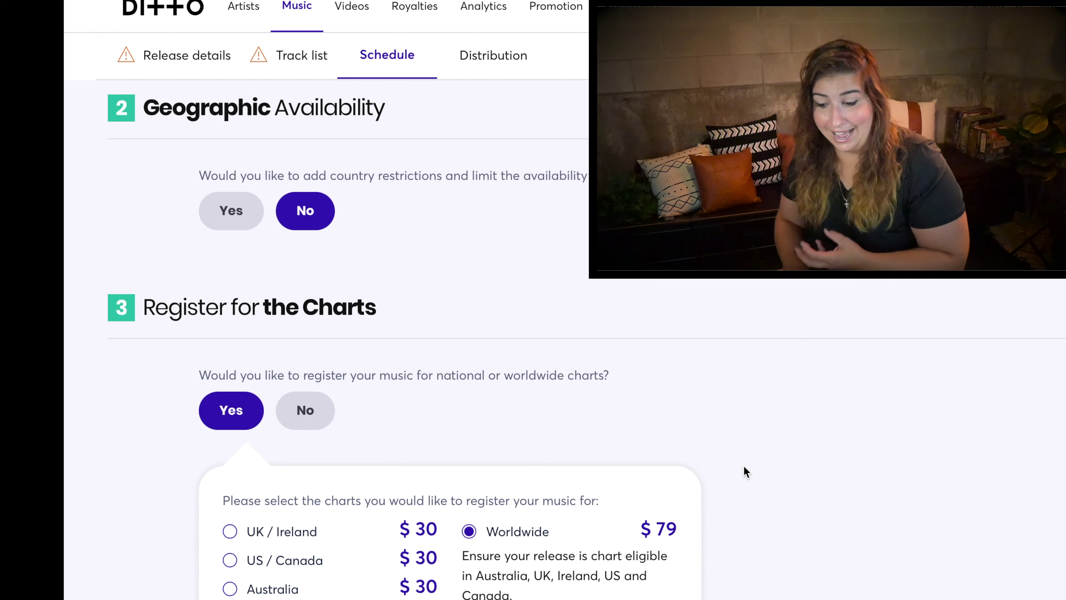
{"action": "scroll", "coordinate": [744, 471], "scroll_direction": "down", "scroll_amount": 3}
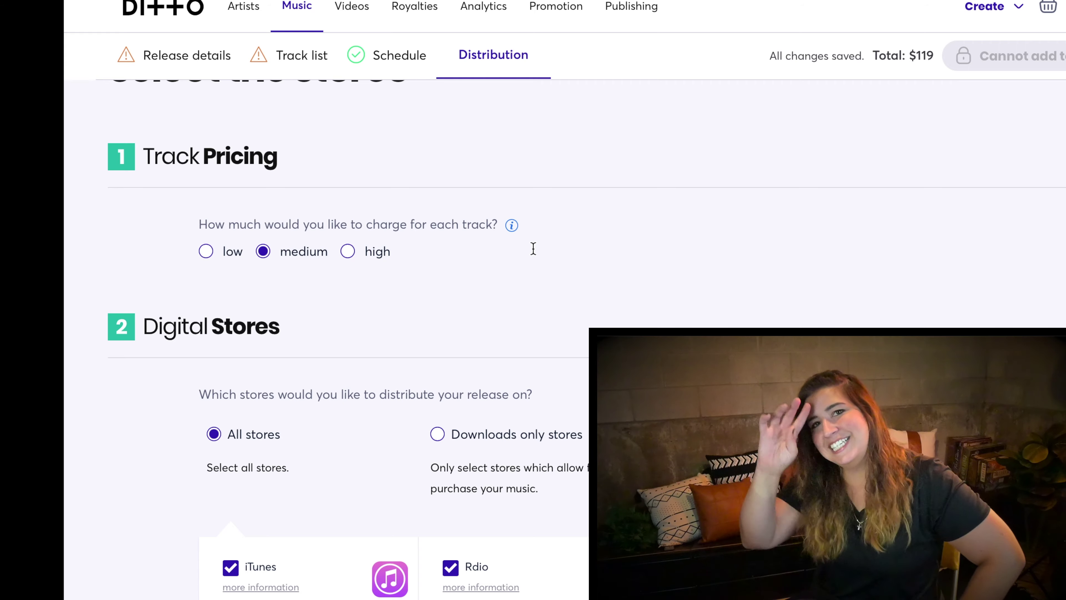
- Review the track pricing information, the list of digital stores and the Beatport label setup offer
{"action": "scroll", "coordinate": [533, 248], "scroll_direction": "down", "scroll_amount": 2}
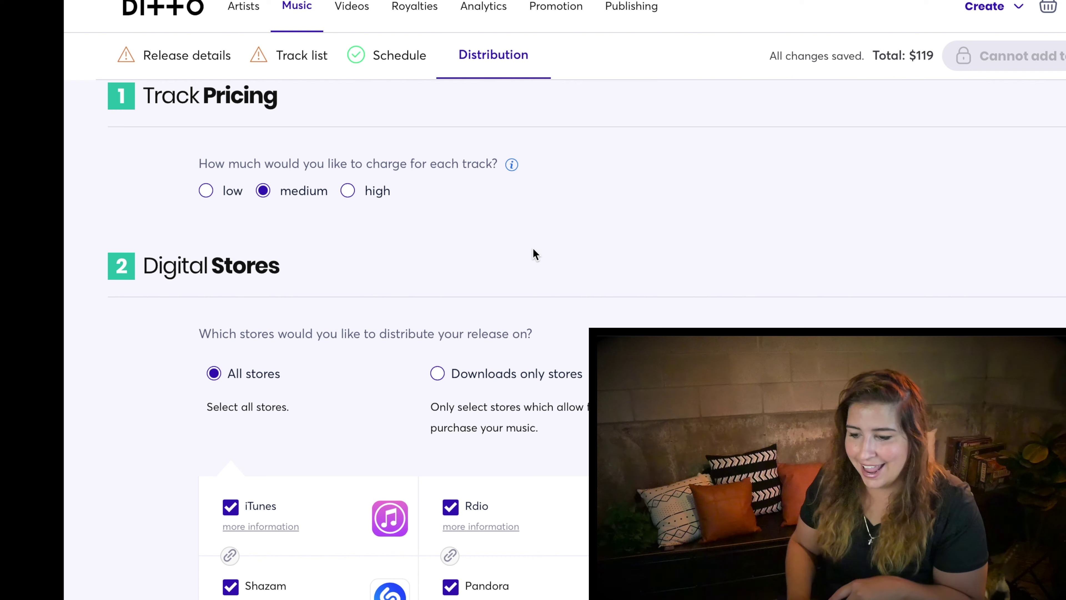
{"action": "left_click", "coordinate": [513, 166]}
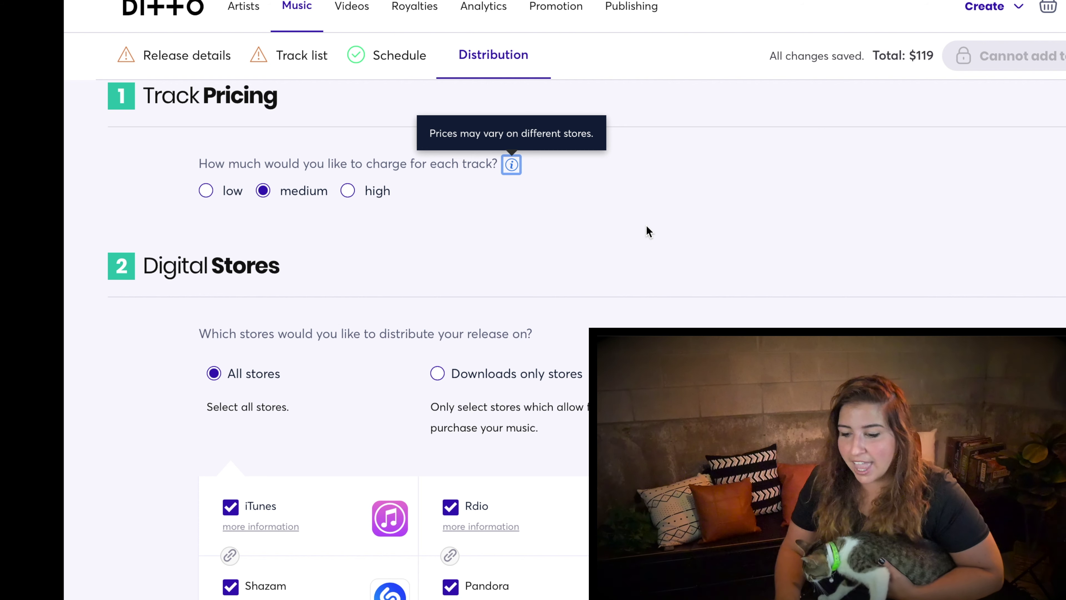
{"action": "scroll", "coordinate": [528, 352], "scroll_direction": "down", "scroll_amount": 8}
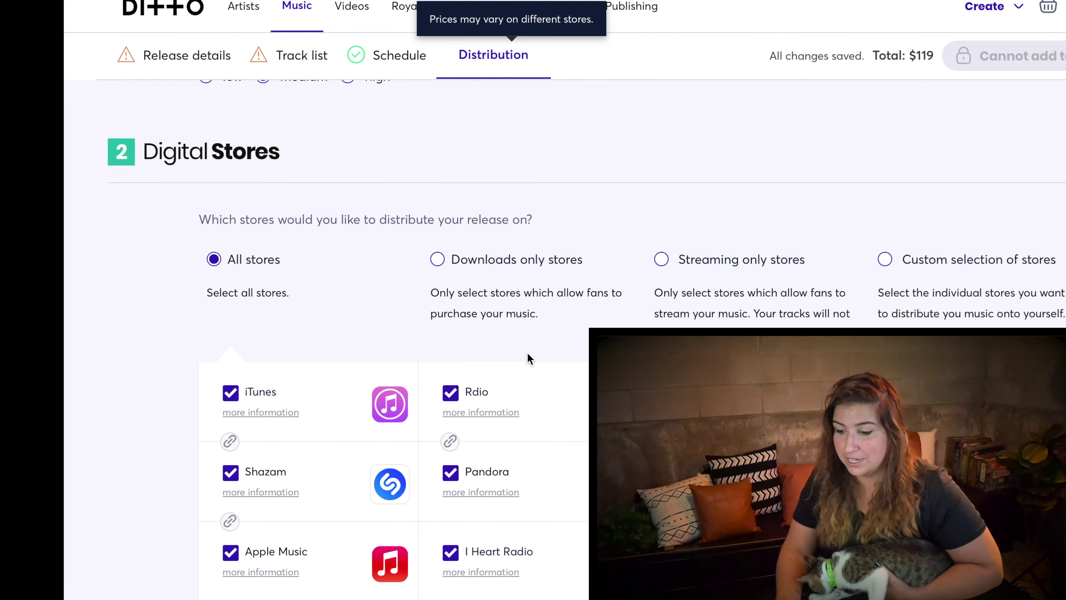
{"action": "scroll", "coordinate": [527, 355], "scroll_direction": "down", "scroll_amount": 20}
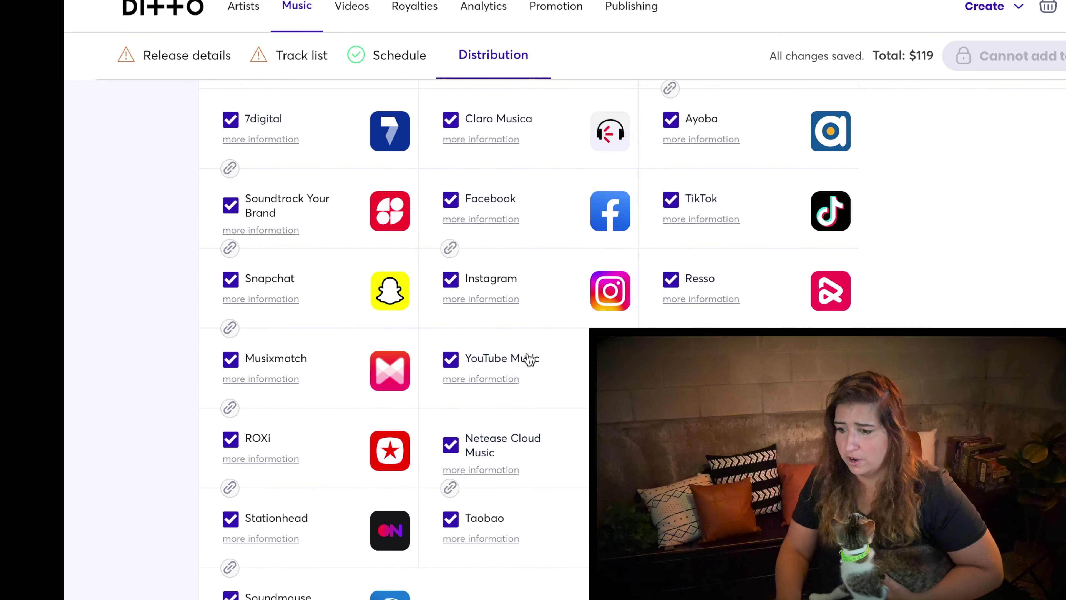
{"action": "scroll", "coordinate": [530, 359], "scroll_direction": "down", "scroll_amount": 12}
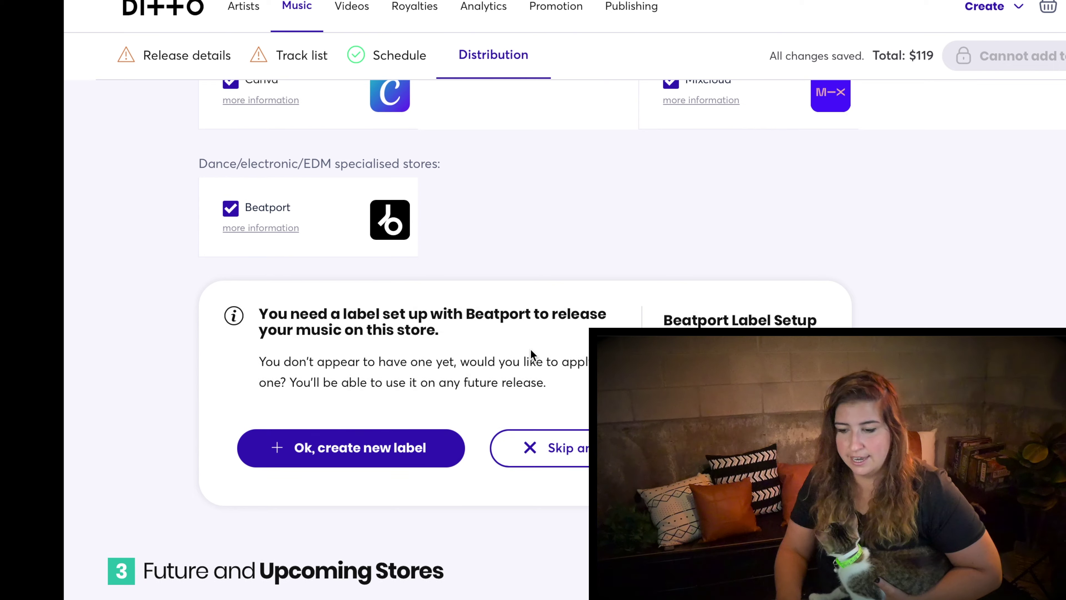
{"action": "scroll", "coordinate": [530, 353], "scroll_direction": "down", "scroll_amount": 6}
{"action": "scroll", "coordinate": [531, 353], "scroll_direction": "up", "scroll_amount": 6}
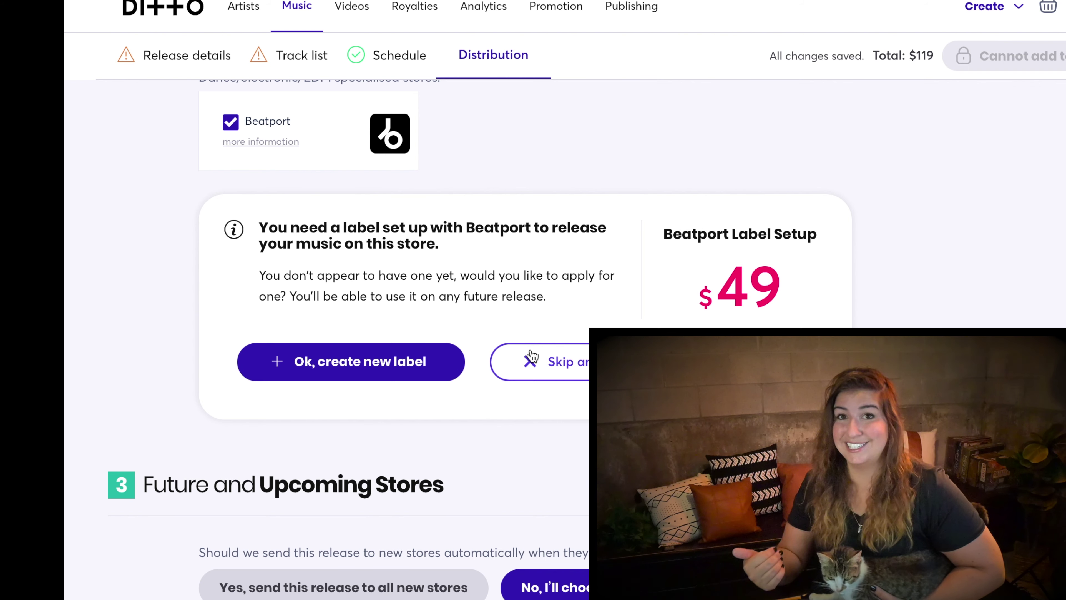
- Skip the Beatport label setup and choose to send the release to all new stores automatically
{"action": "left_click", "coordinate": [532, 356]}
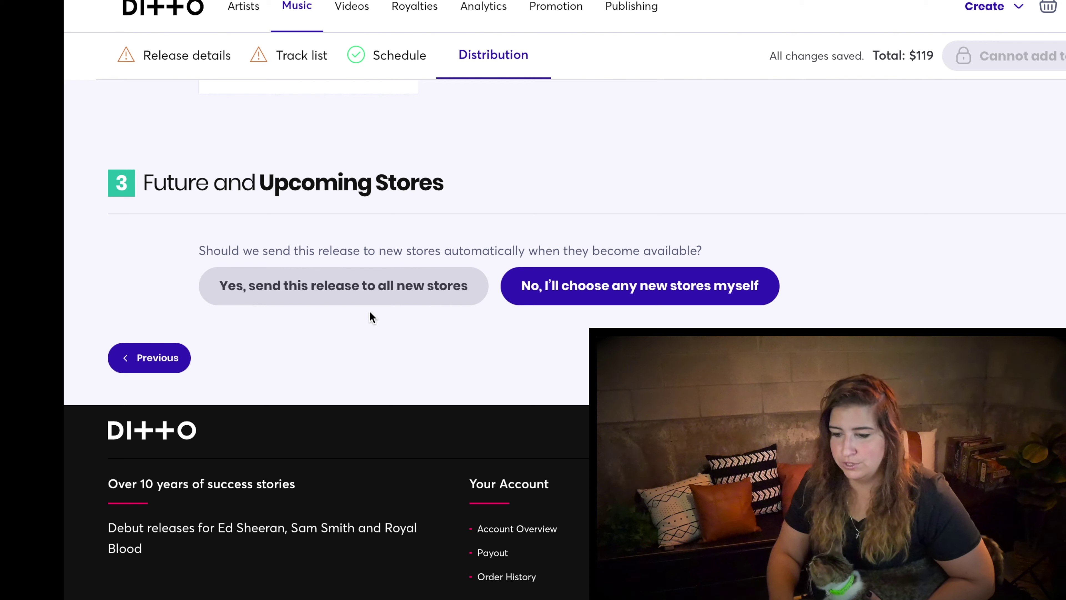
{"action": "left_click", "coordinate": [369, 285]}
{"action": "left_click", "coordinate": [621, 288]}
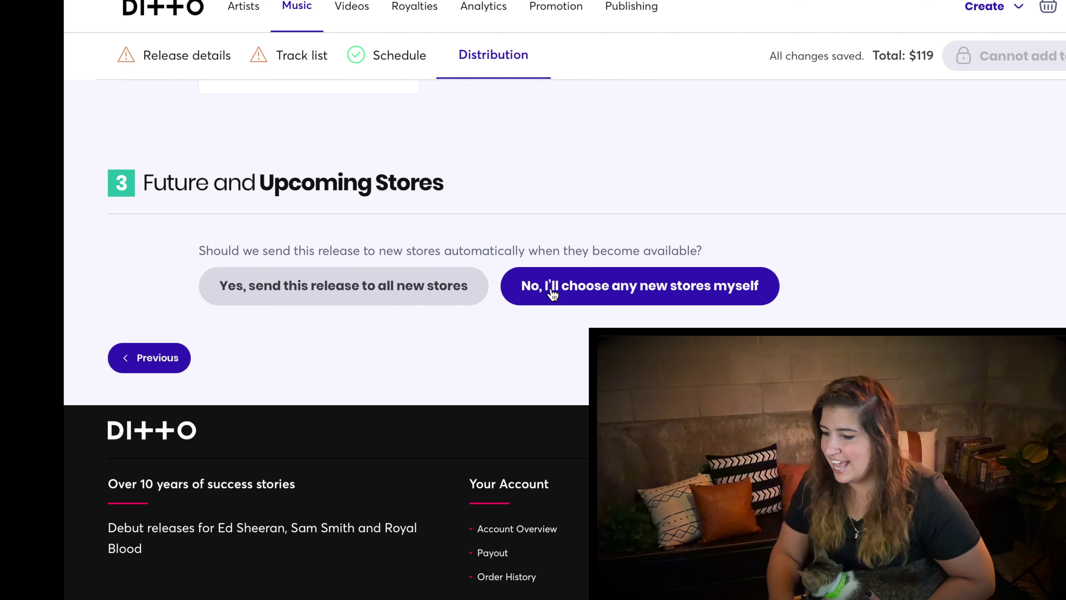
{"action": "left_click", "coordinate": [388, 294]}
{"action": "scroll", "coordinate": [649, 274], "scroll_direction": "up", "scroll_amount": 5}
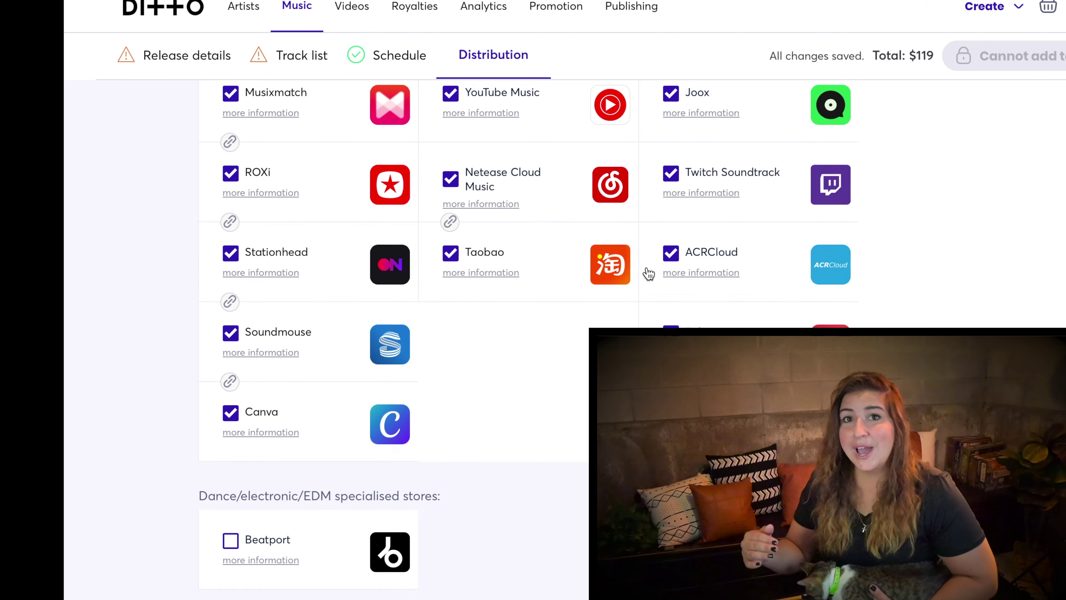
{"action": "scroll", "coordinate": [648, 274], "scroll_direction": "up", "scroll_amount": 3}
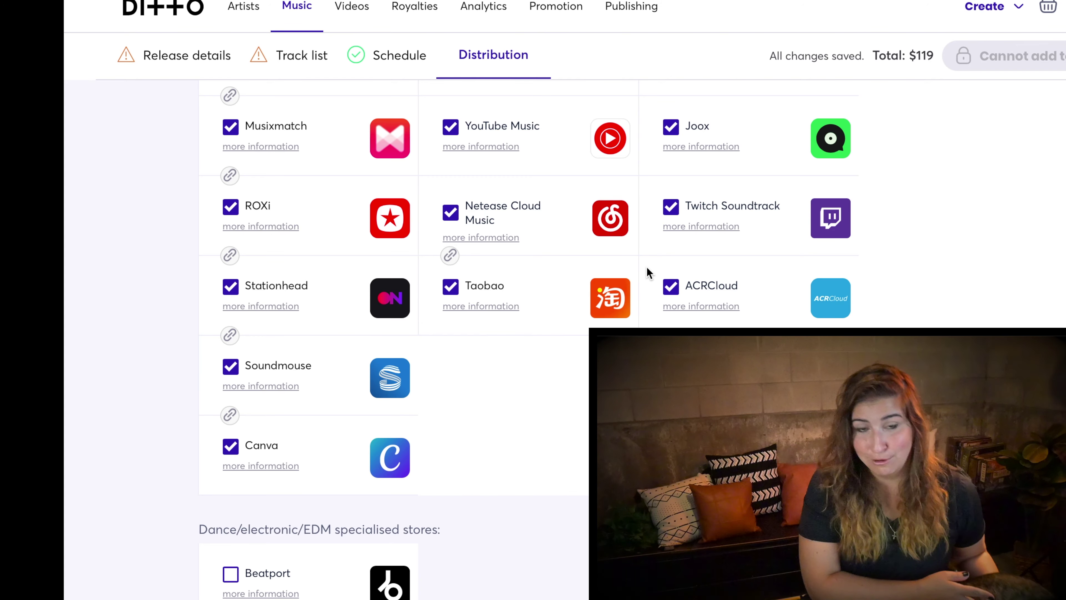